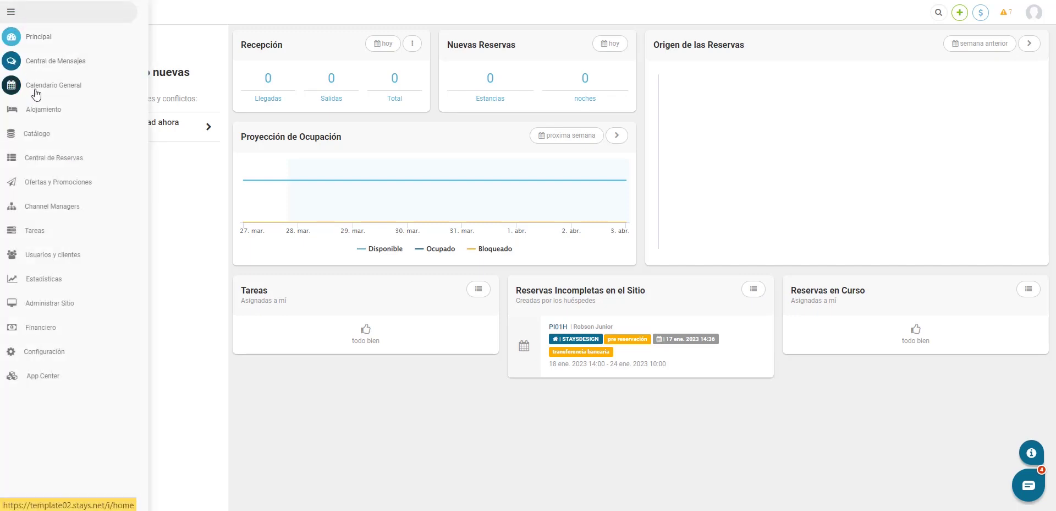
Step: Open the menu management section of the site's web page editor
click(66, 303)
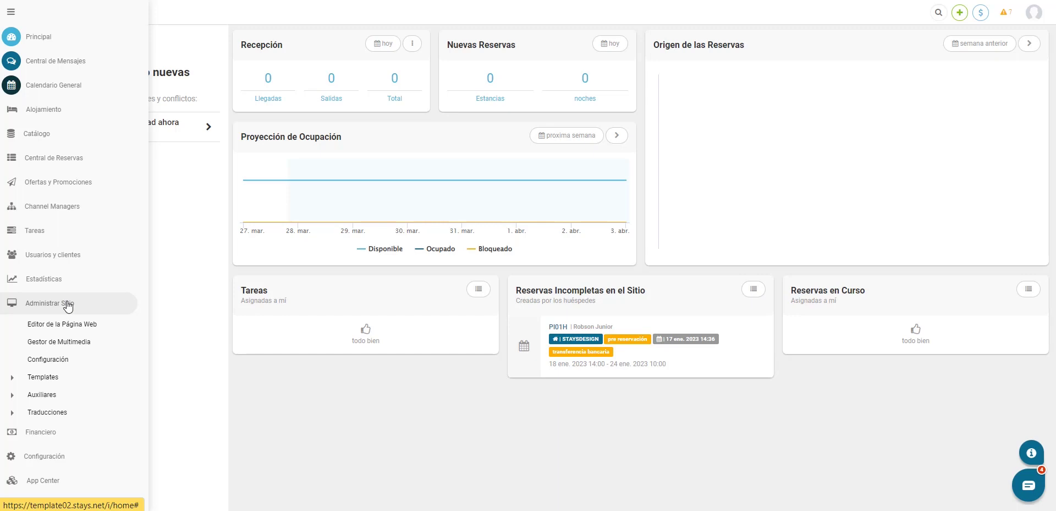
click(74, 323)
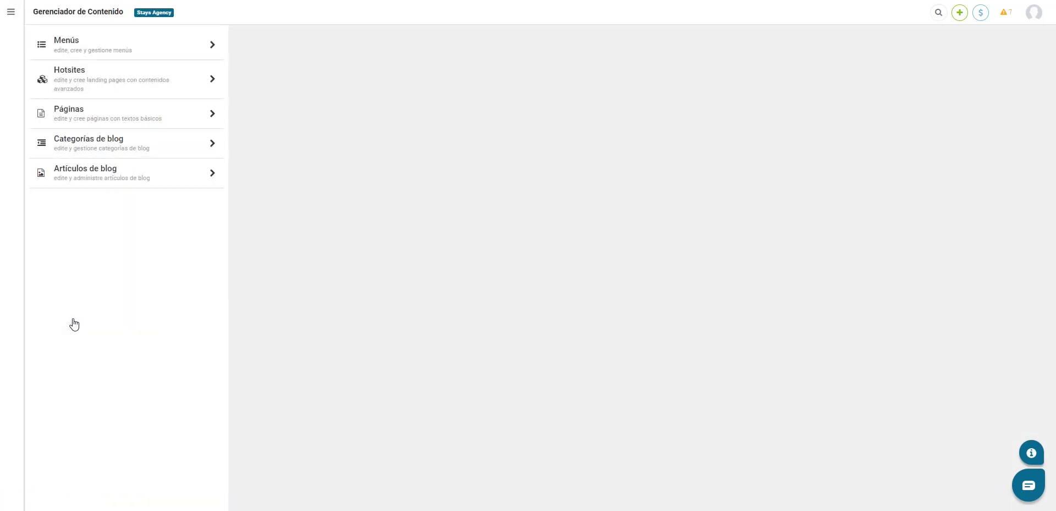
click(97, 47)
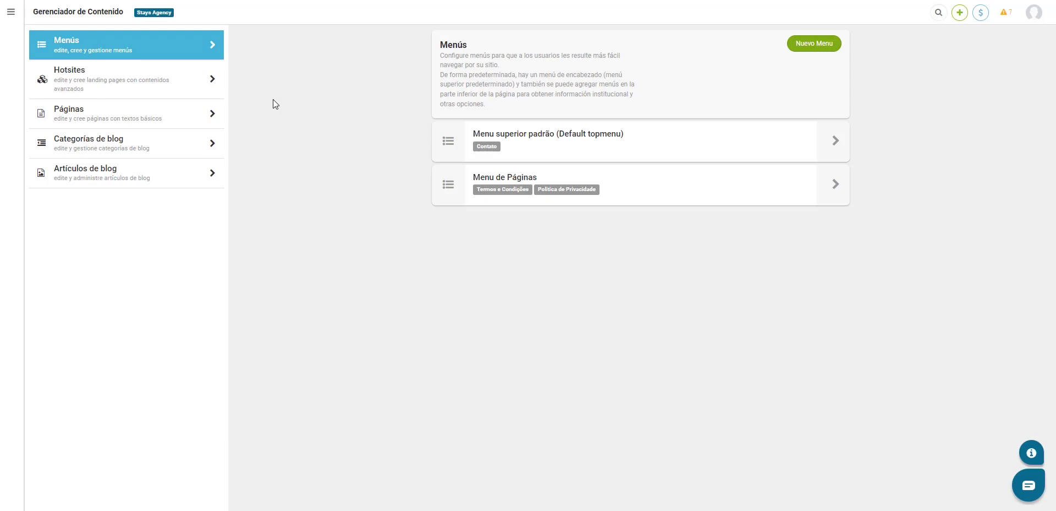
Step: Create and save an active menu named "Nuevo Menú" with the module variable "nuevomenututorial"
click(817, 49)
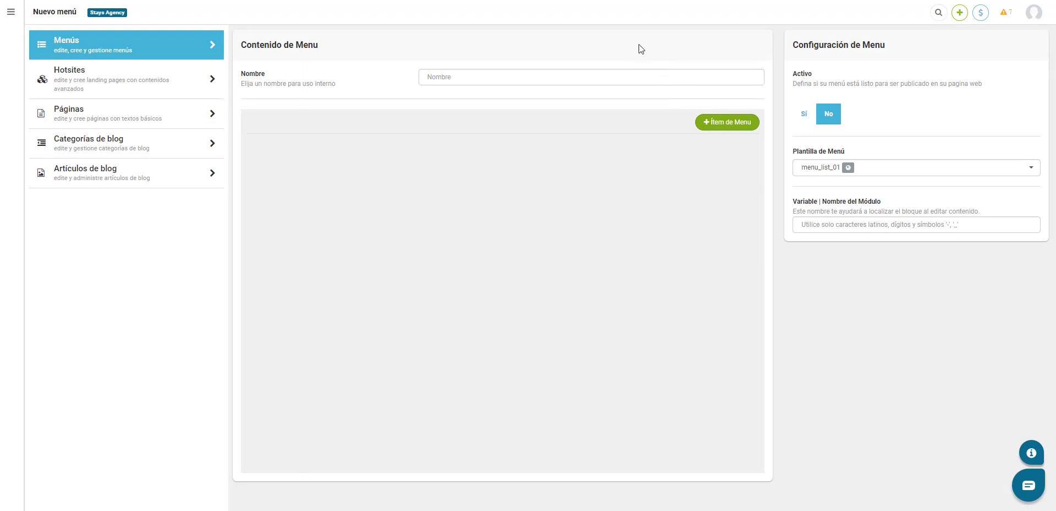
click(620, 79)
text(Nuevo Menú)
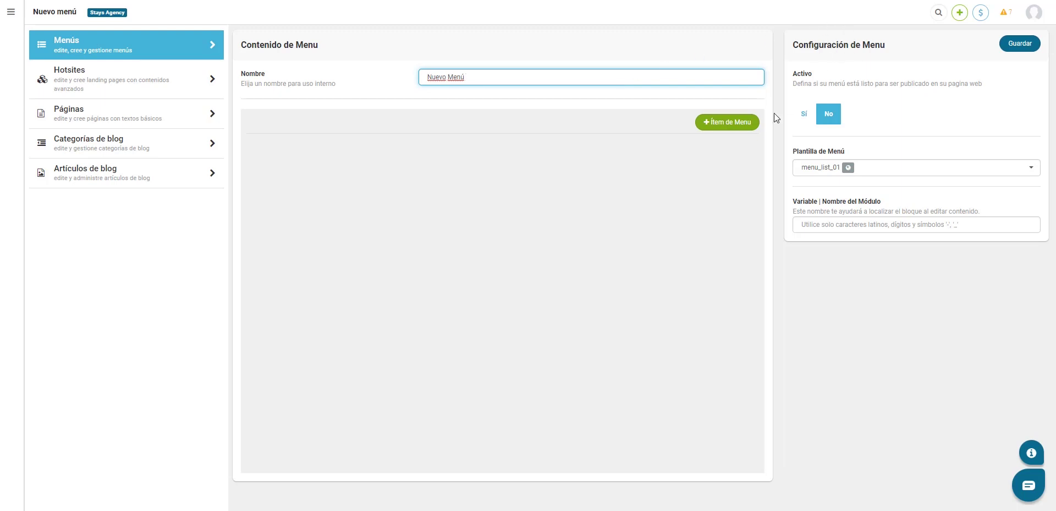
click(804, 114)
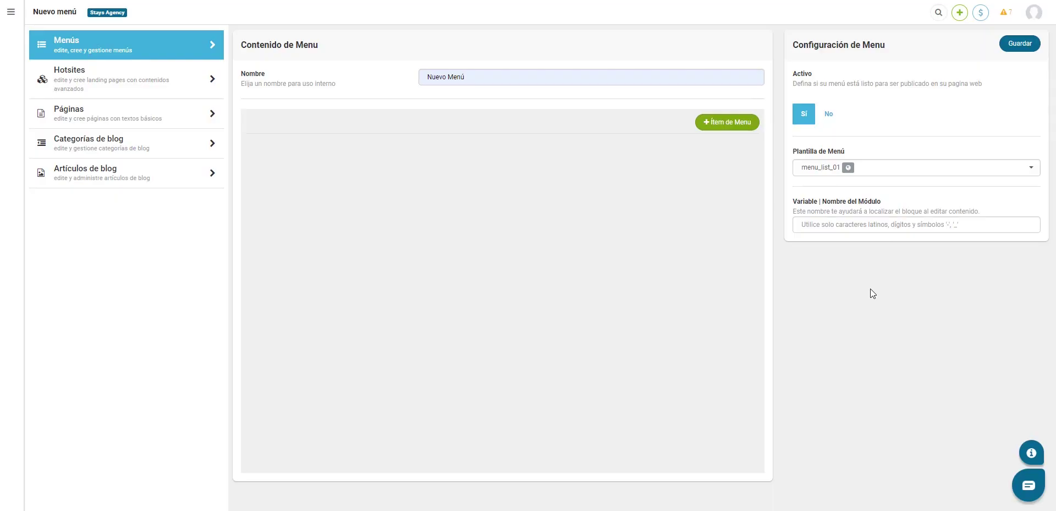
click(868, 227)
text(nuevomenututorial)
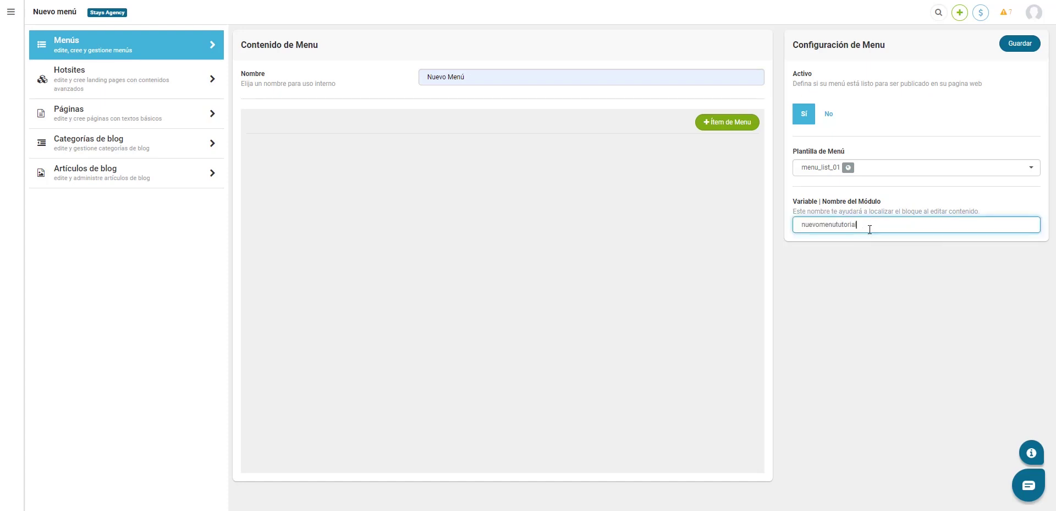
click(1020, 44)
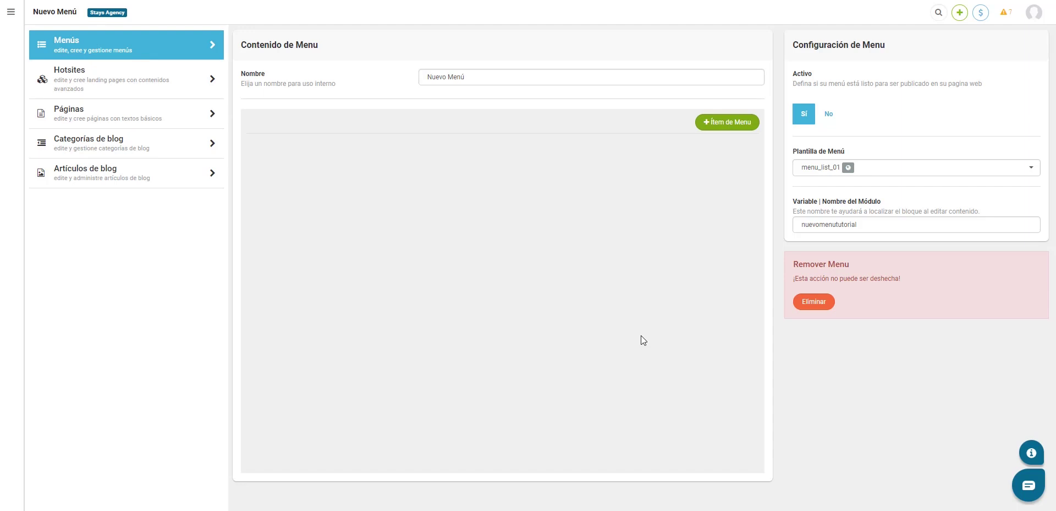
Step: Add a menu item with the Spanish link name "Inicio", link type módulo, pointing to the Principal module
click(723, 128)
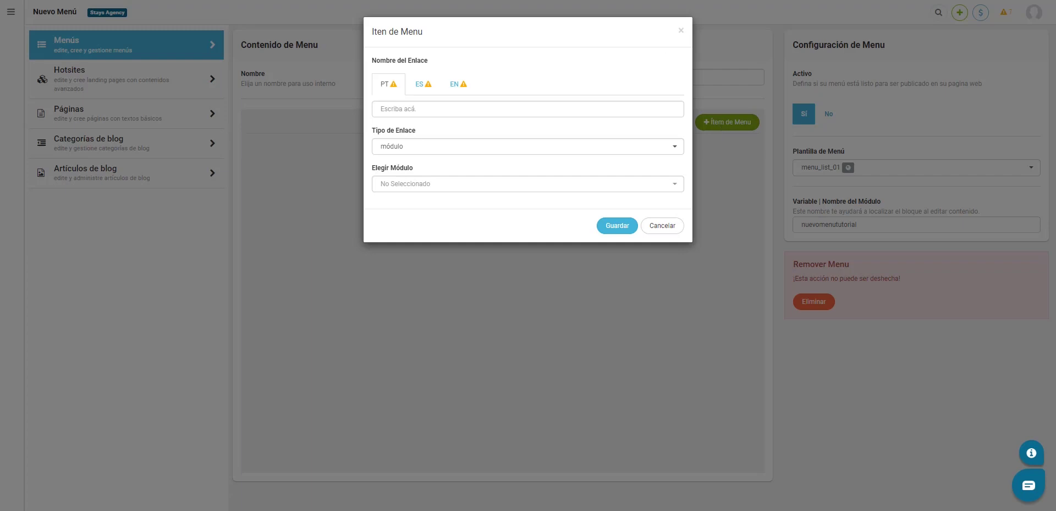
click(432, 86)
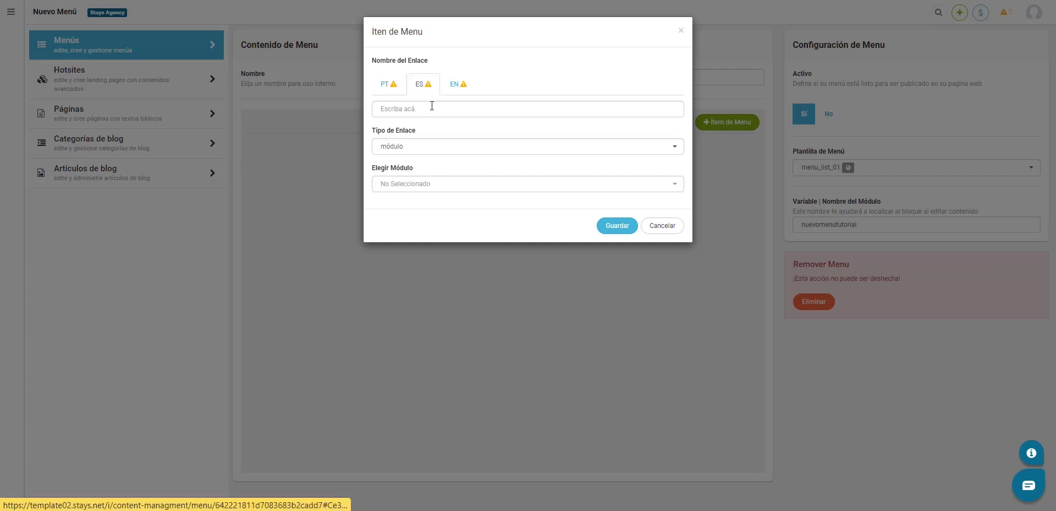
click(431, 108)
text(Inicio)
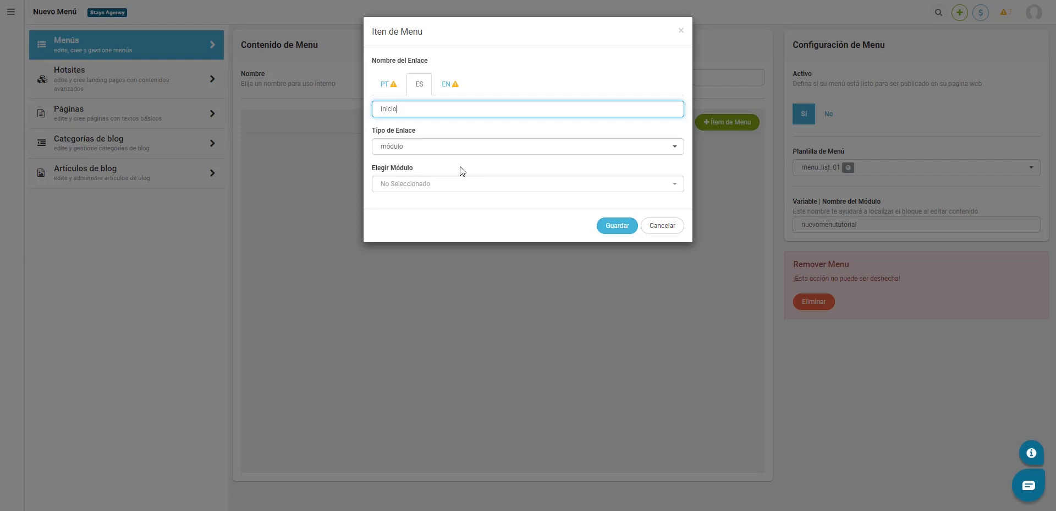
click(461, 148)
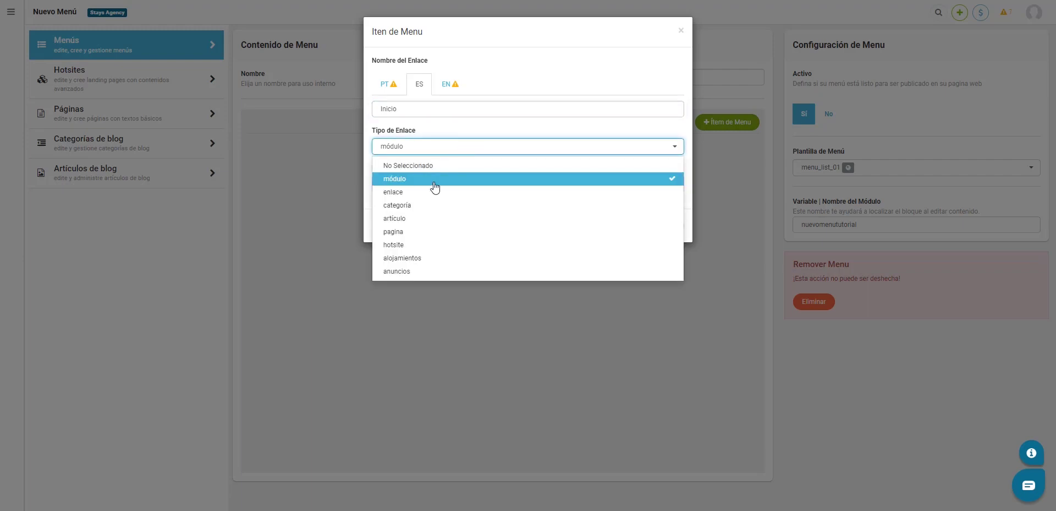
click(423, 180)
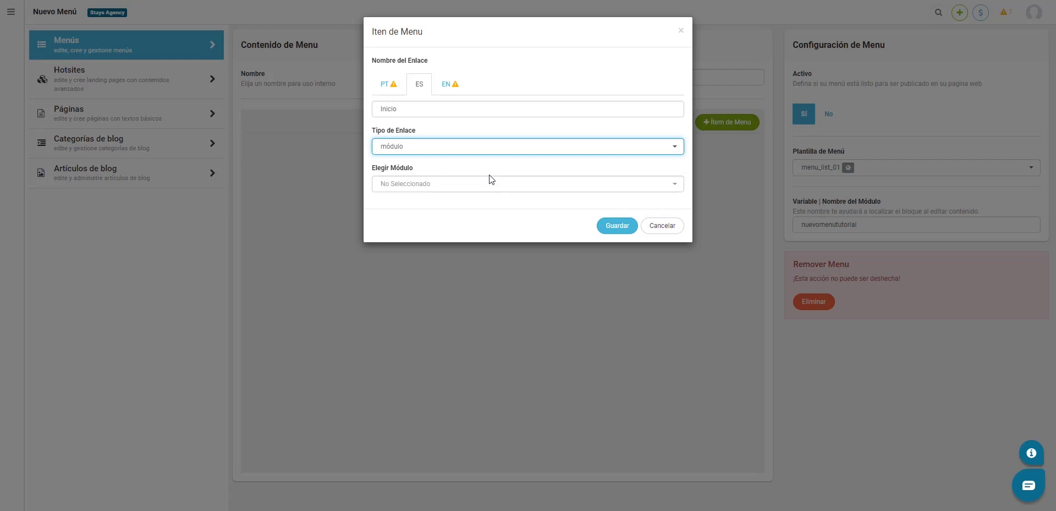
click(498, 189)
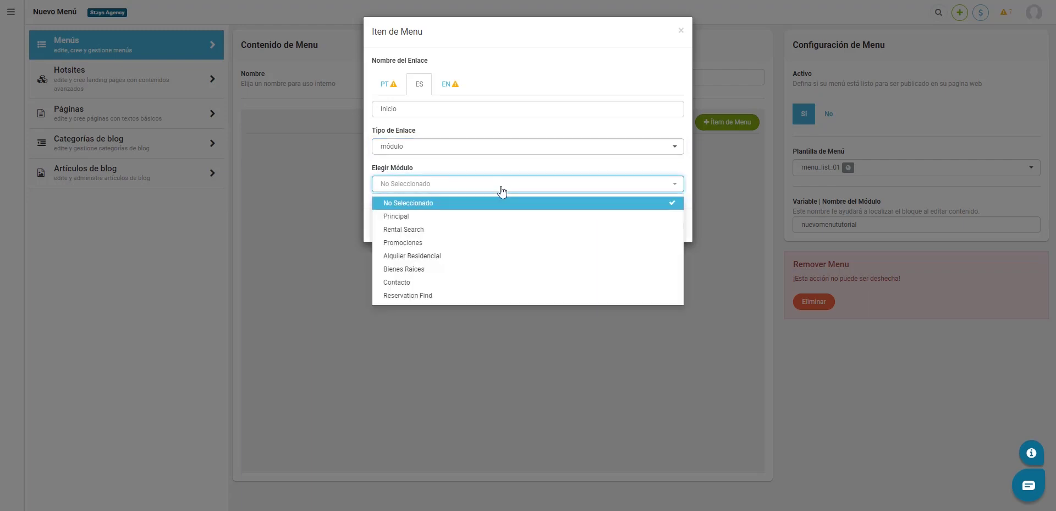
click(396, 217)
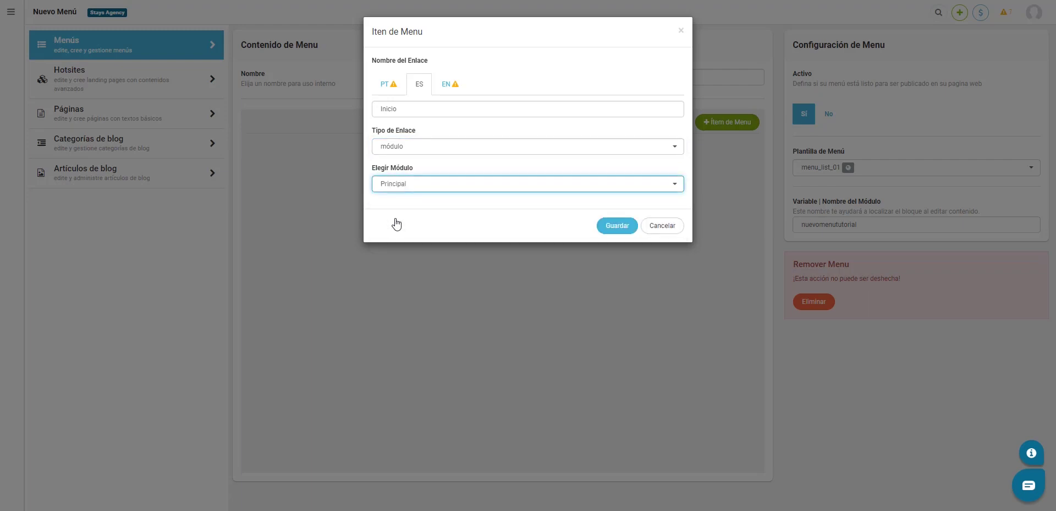
click(610, 225)
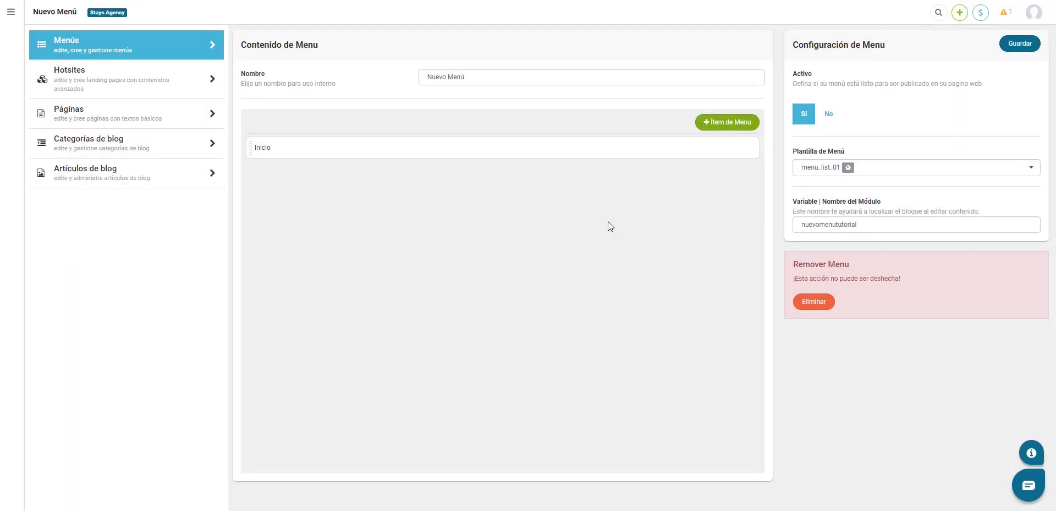
Step: Add a menu item with the Portuguese link name "Nuestras casas" that points to the Rental Search module
mouse_move(368, 157)
click(729, 124)
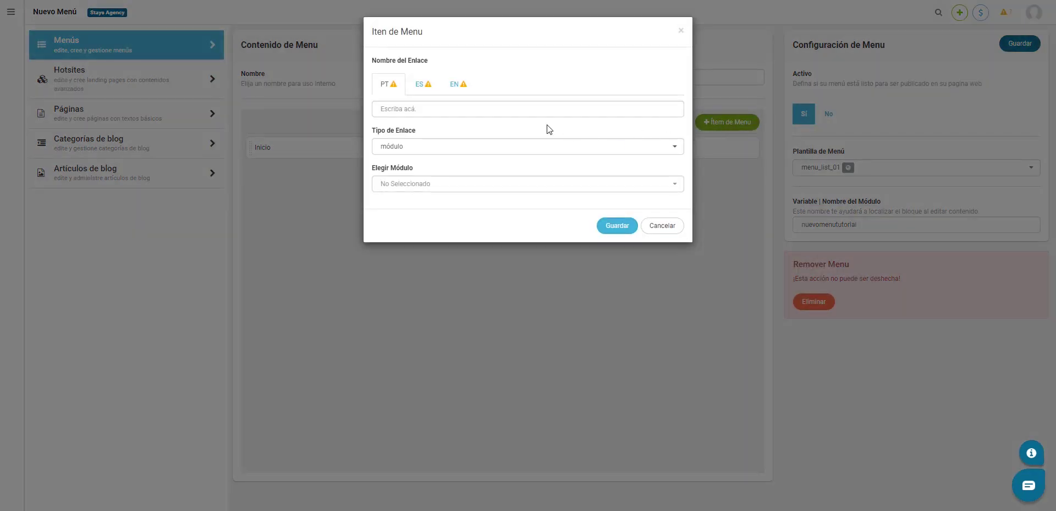
click(505, 109)
text(Nuestras casas)
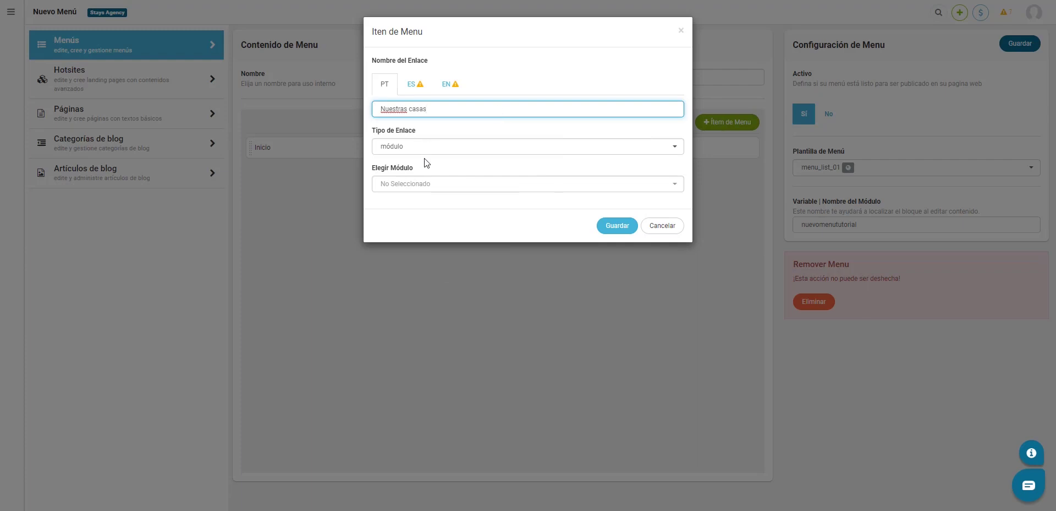
click(428, 183)
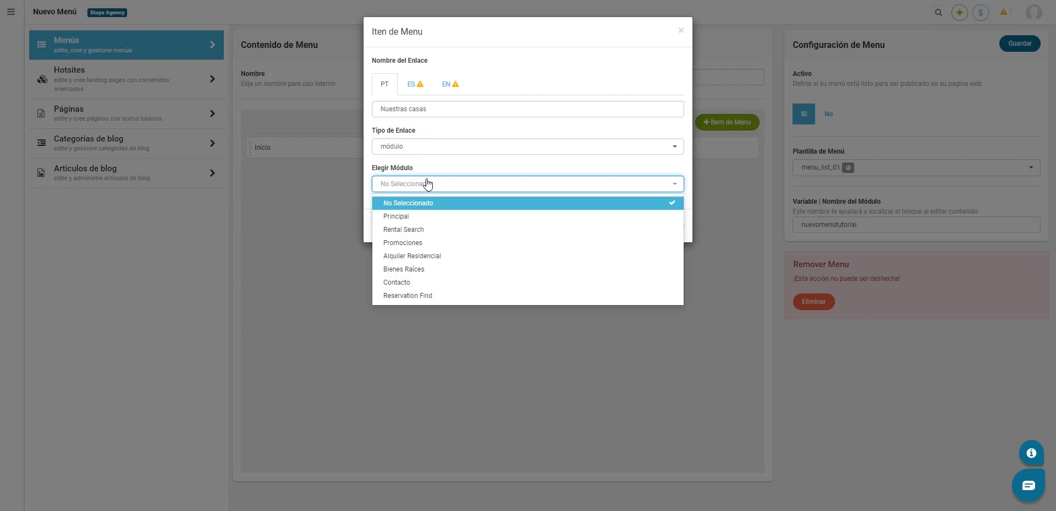
click(420, 229)
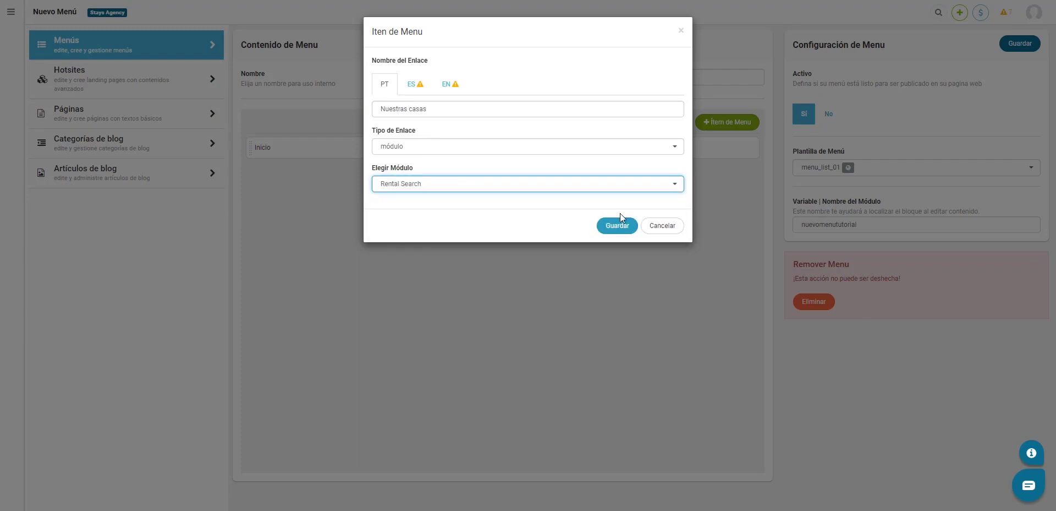
click(625, 228)
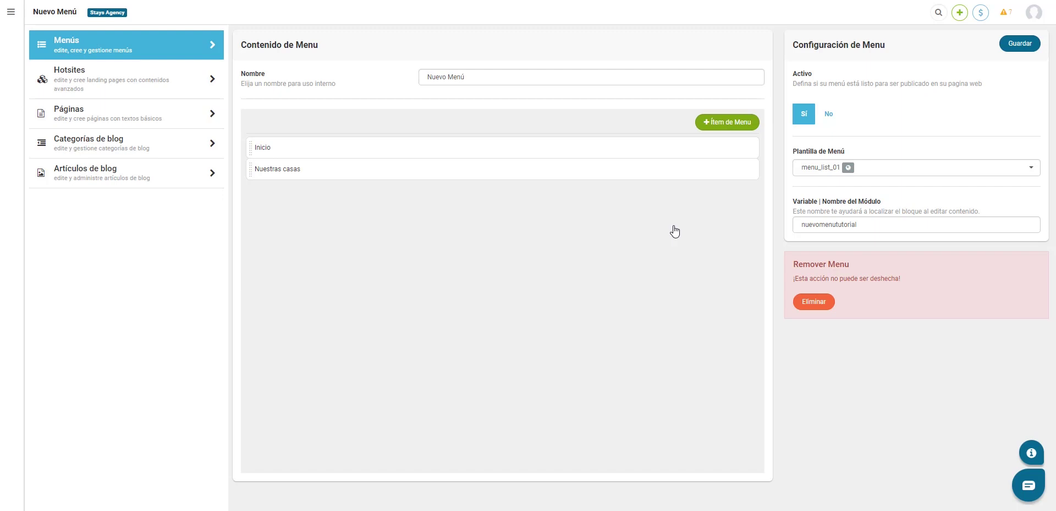
Step: Add a menu item with the Spanish link name "Página 1", link type hotsite, pointing to the hotsite Página 1
click(708, 133)
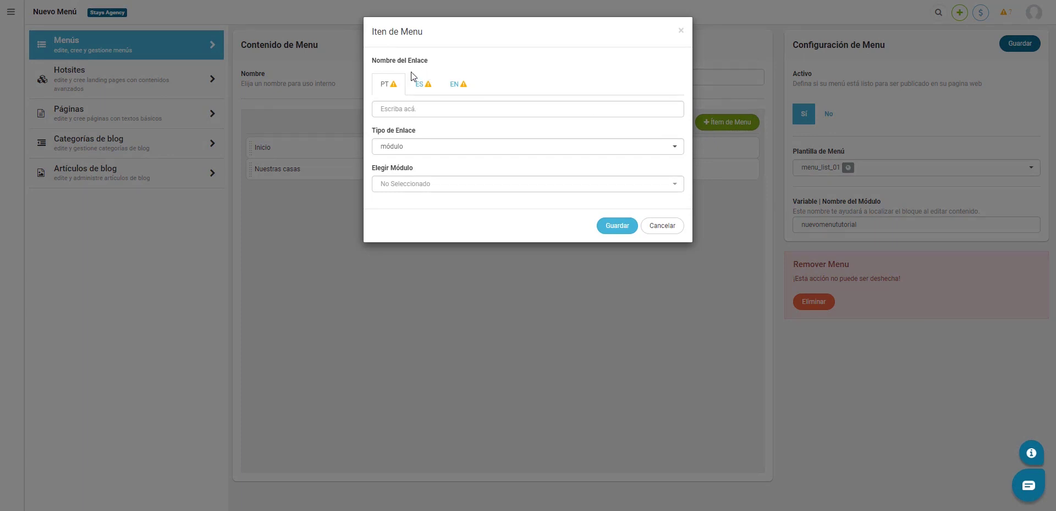
click(419, 84)
click(422, 104)
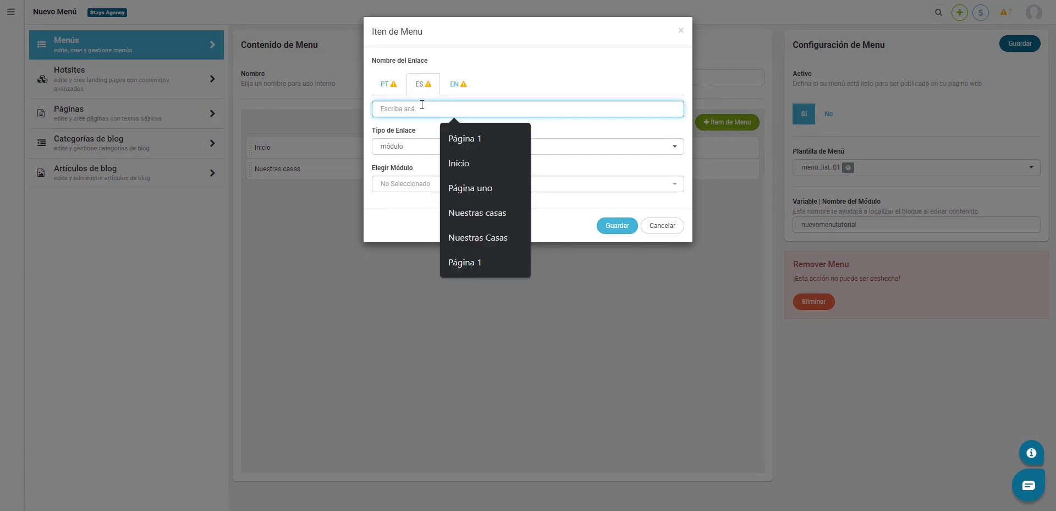
text(Página)
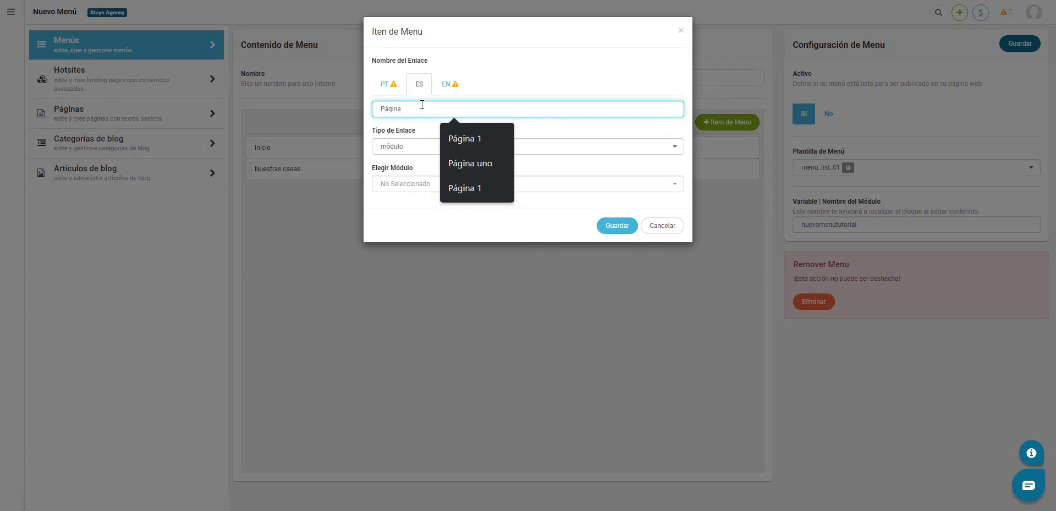
text( 1)
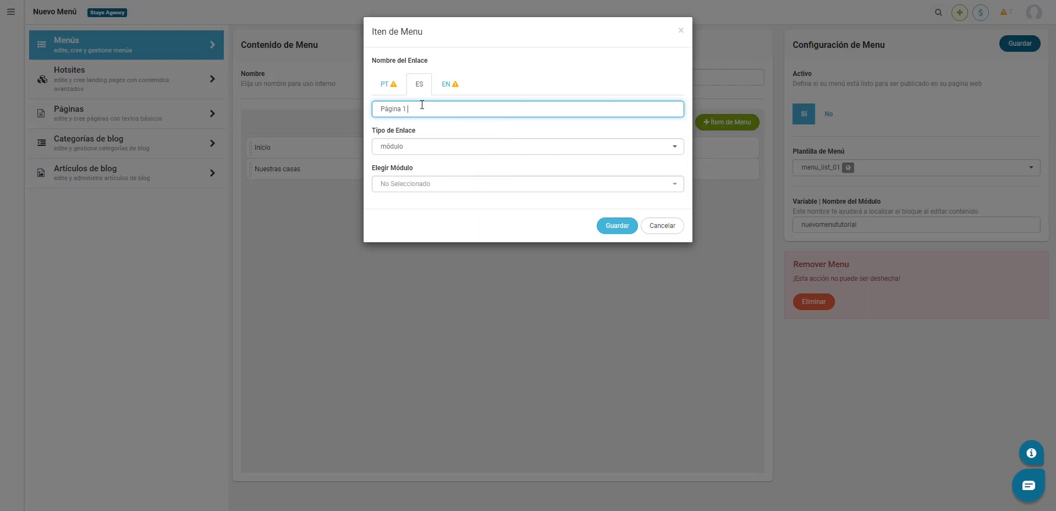
click(417, 147)
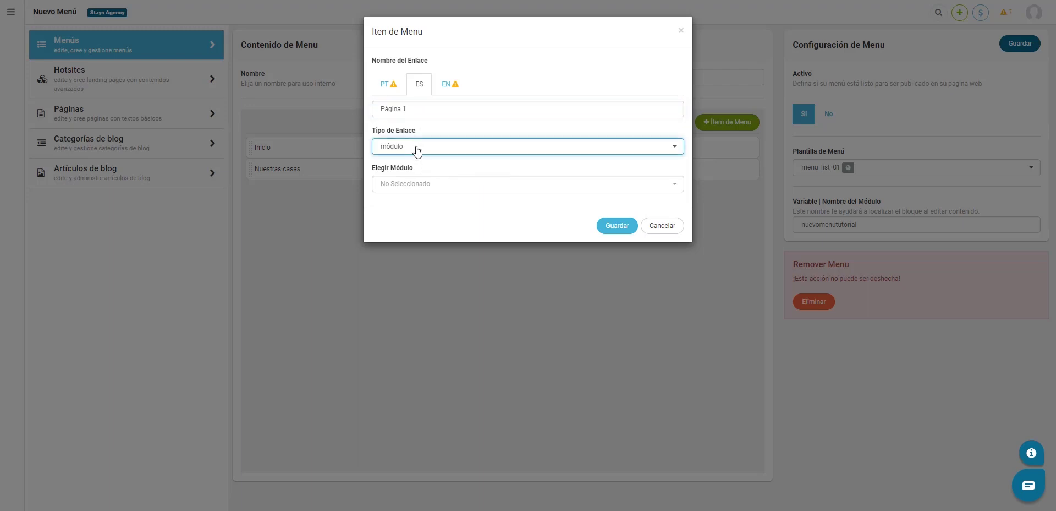
click(417, 148)
click(397, 245)
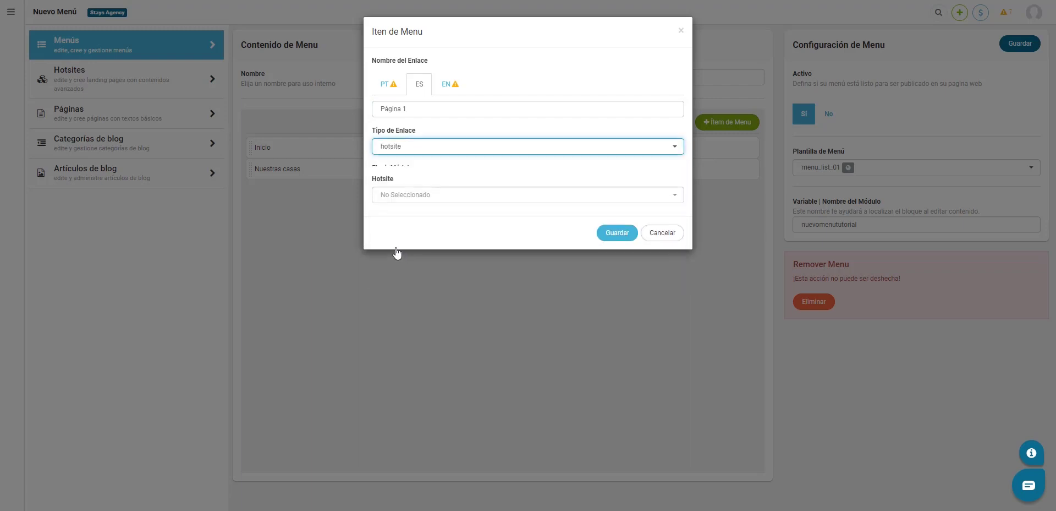
click(473, 185)
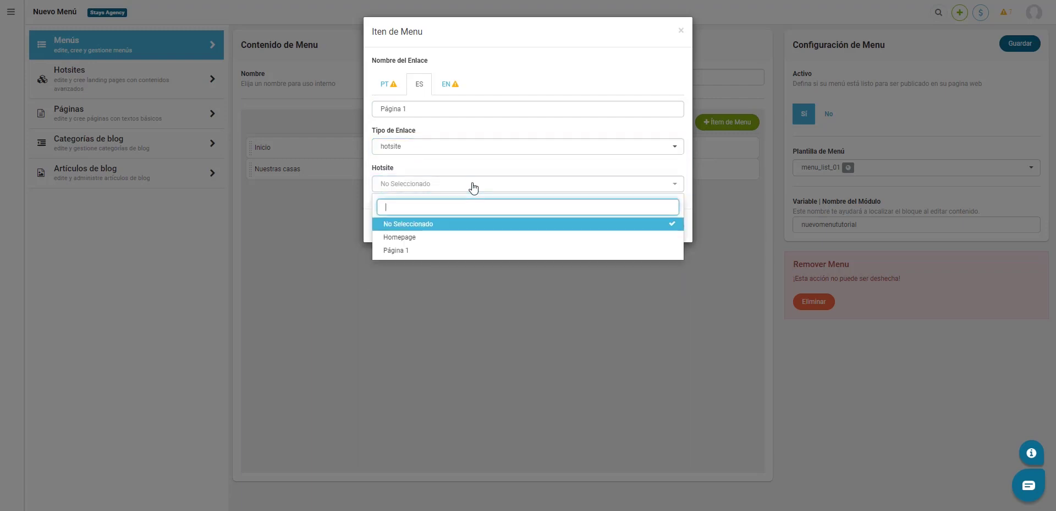
click(397, 256)
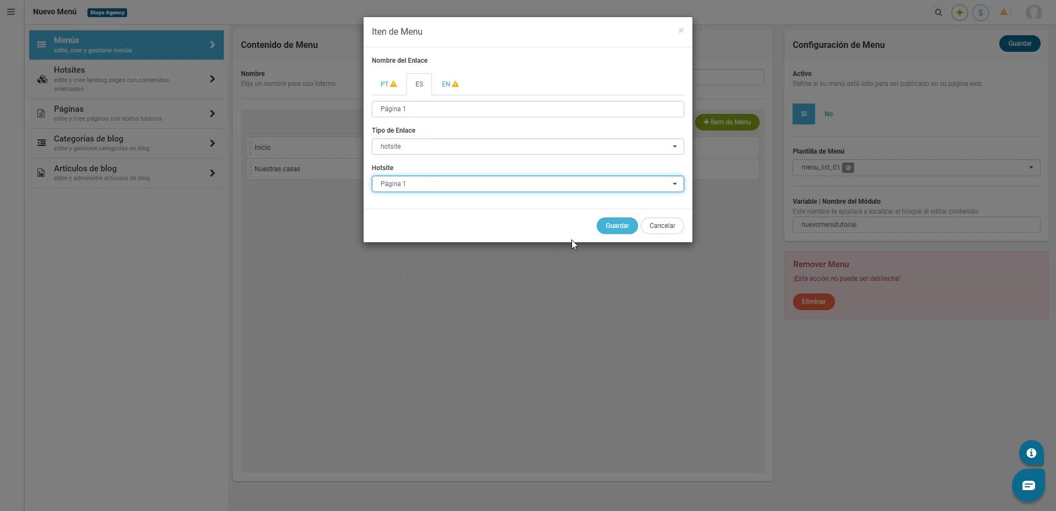
click(624, 233)
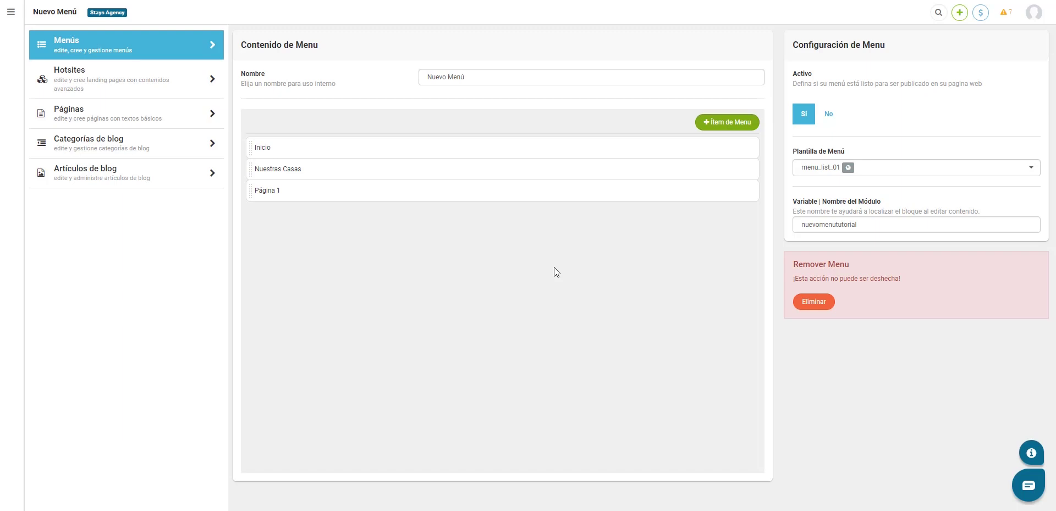
Step: Add a menu item with the Spanish link name "Cancelación", link type pagina, pointing to the page Términos y Condiciones
click(710, 126)
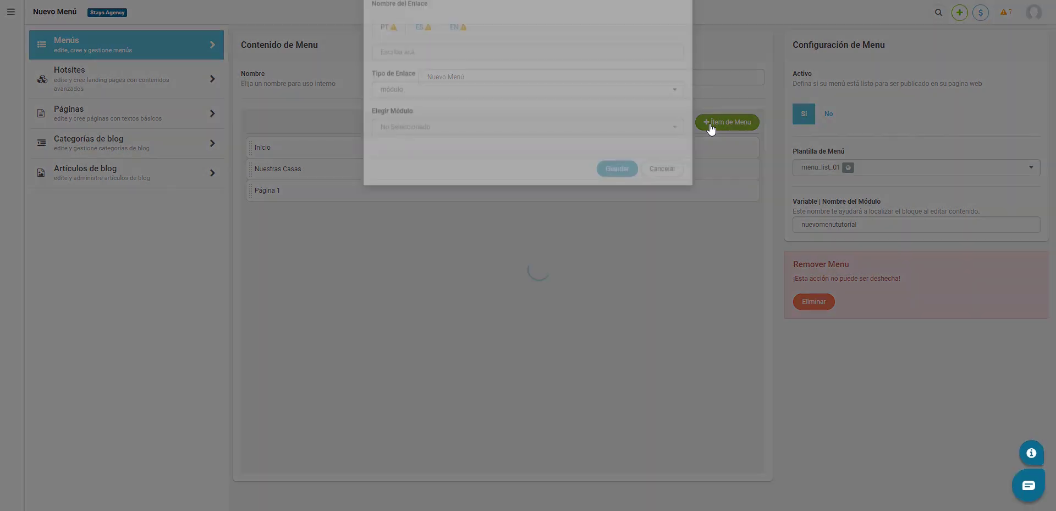
click(426, 104)
text(C)
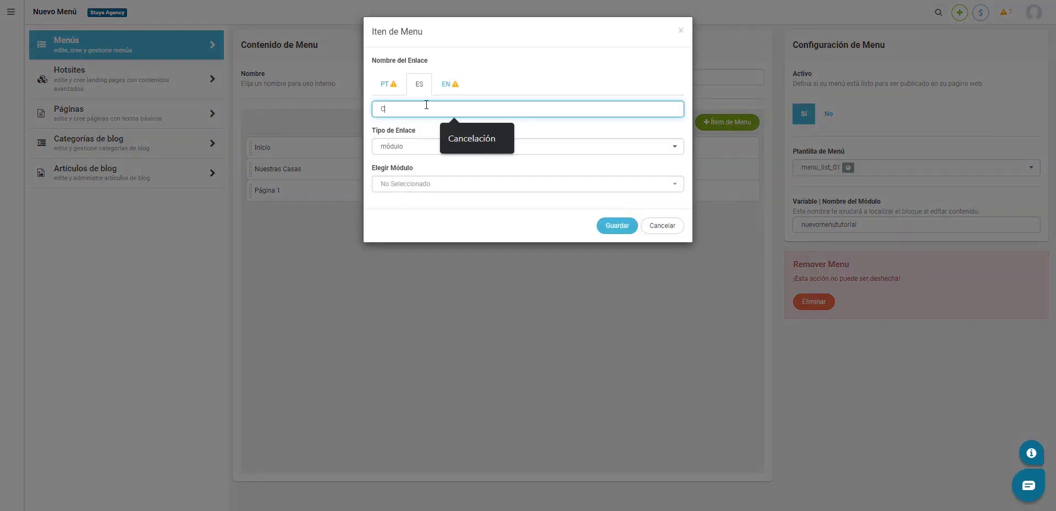
text(ancelación)
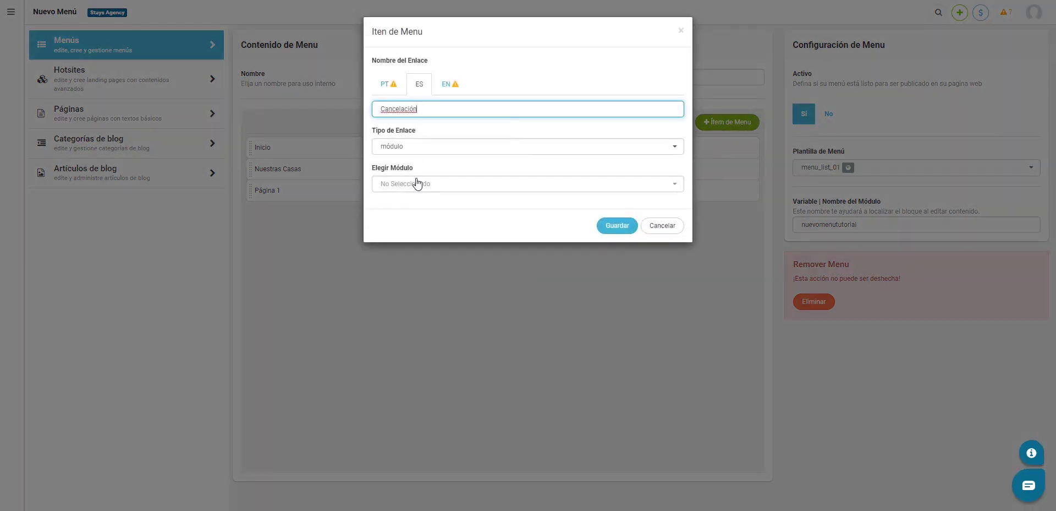
click(452, 149)
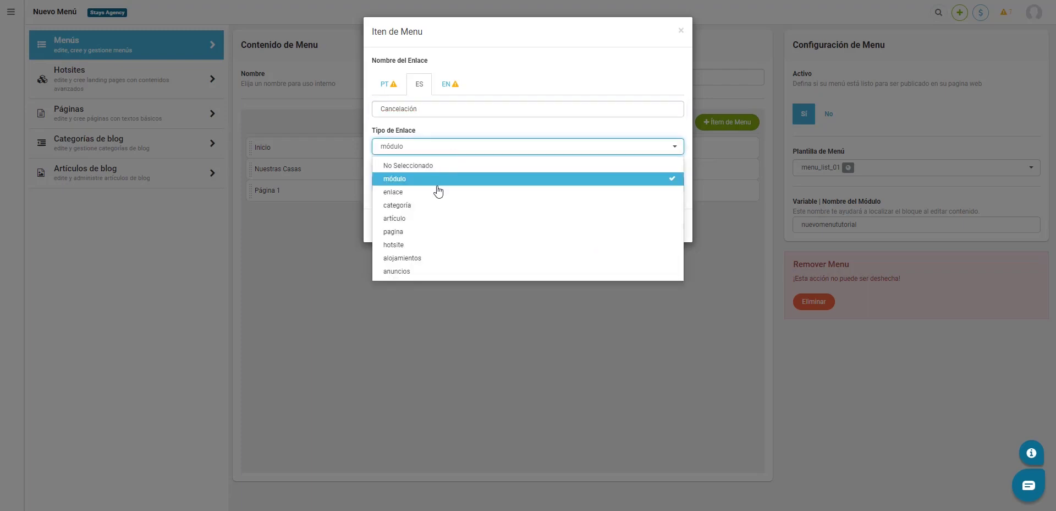
click(402, 231)
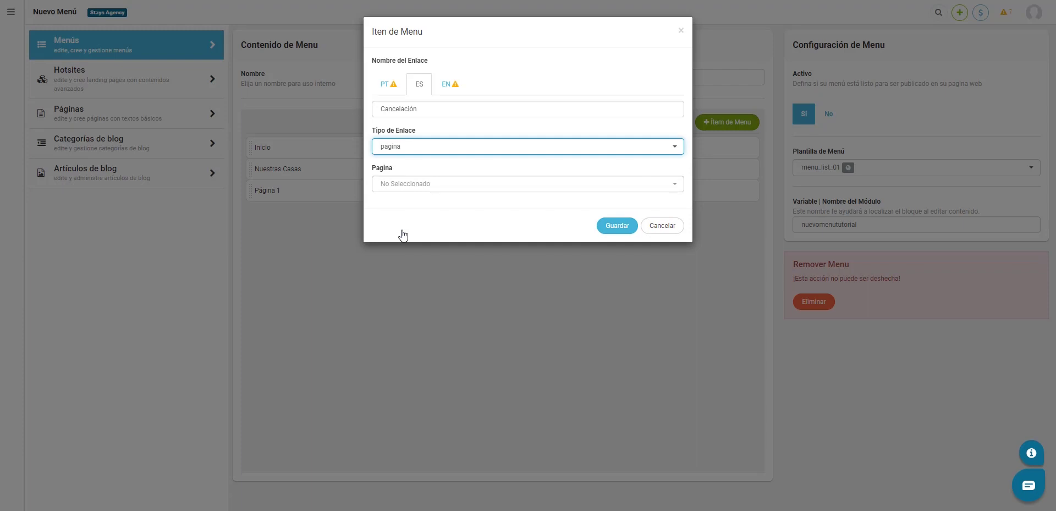
click(429, 189)
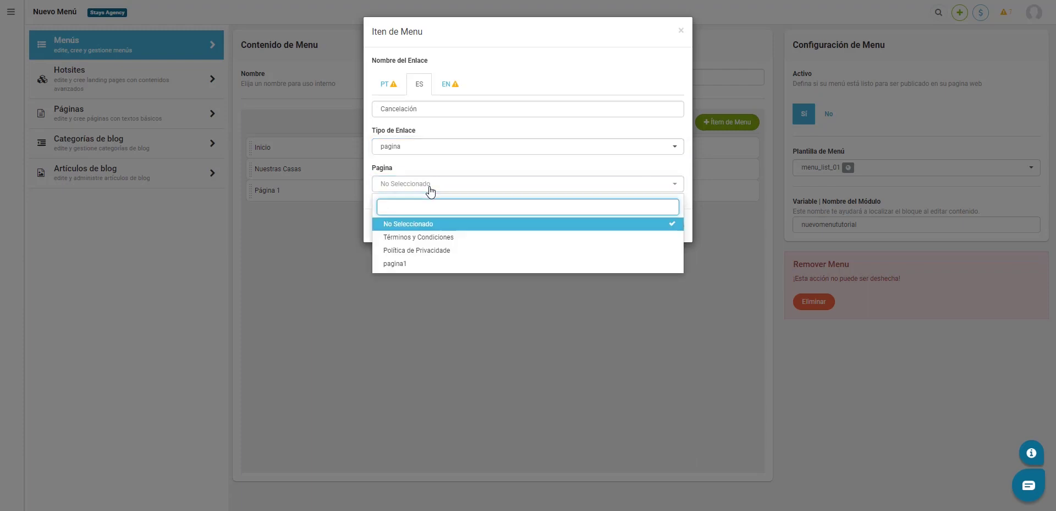
click(420, 237)
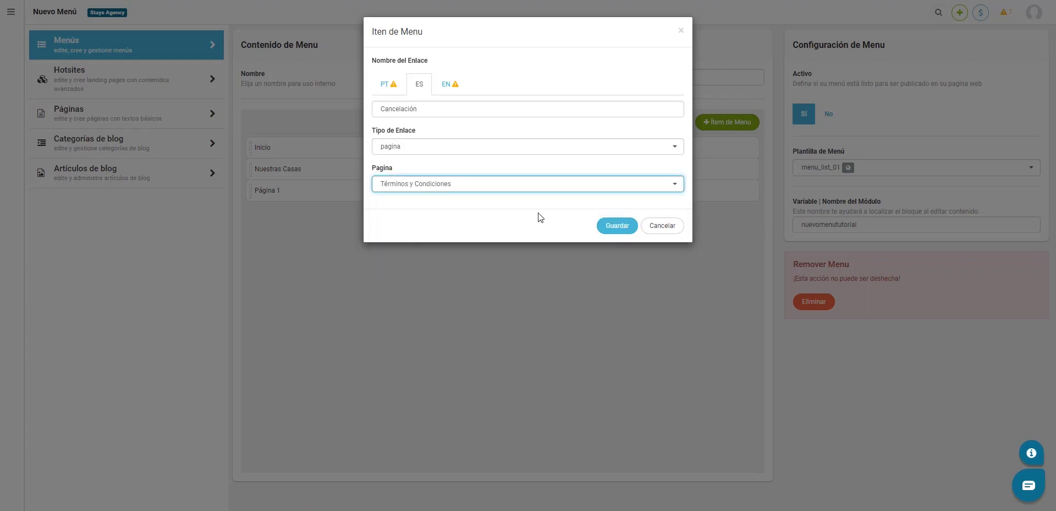
click(615, 231)
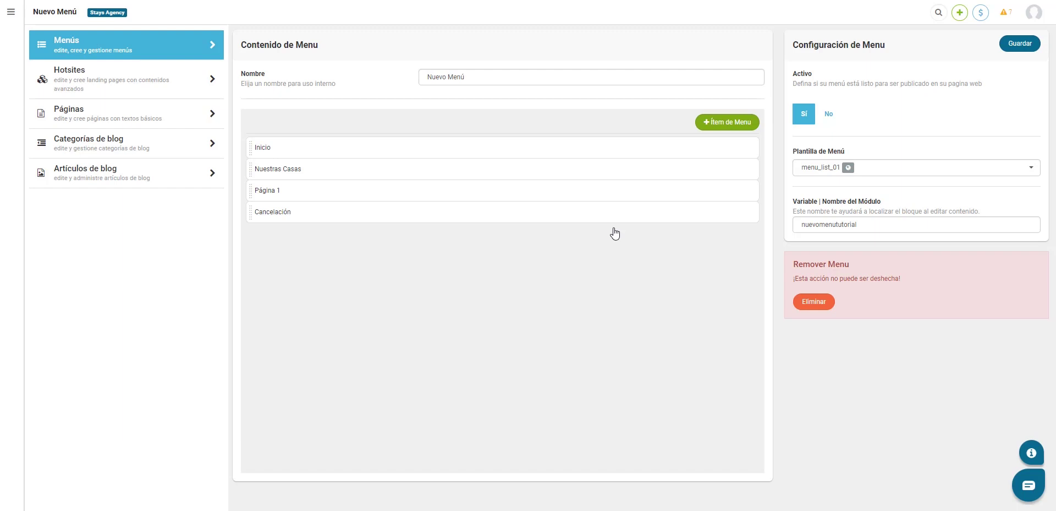
Step: Add a menu item with the Spanish link name "Instagram", link type enlace, Spanish link "#", set to open in a new tab
click(715, 124)
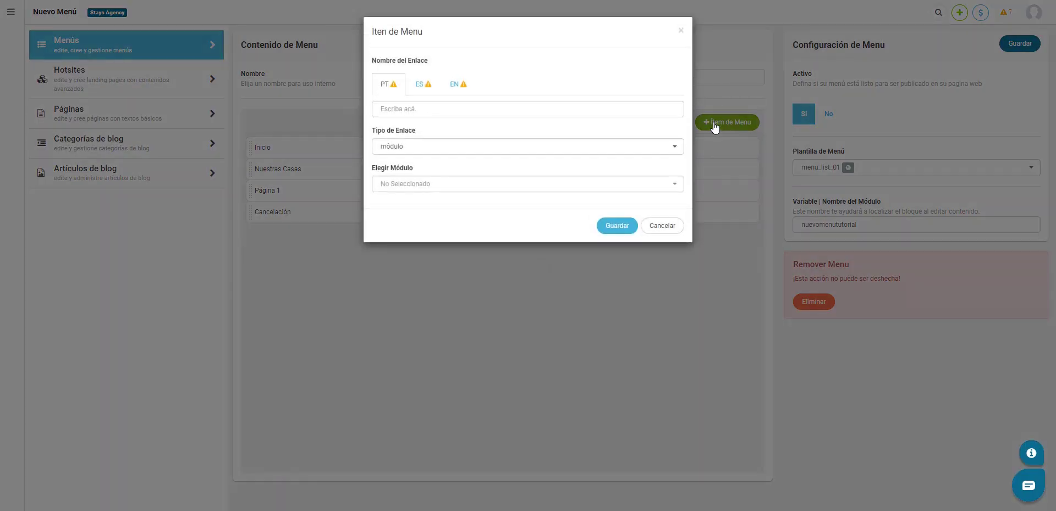
click(420, 109)
text(Instagra)
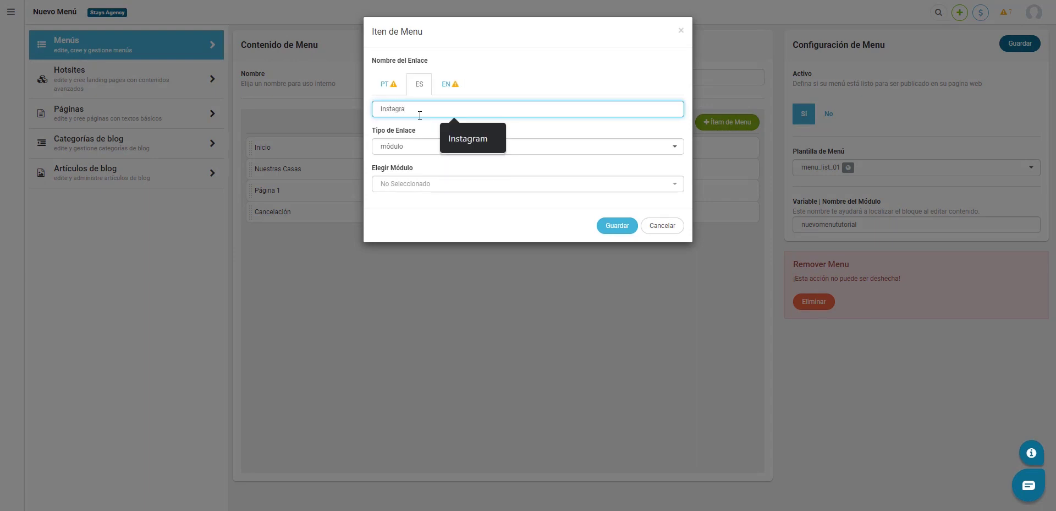
text(m)
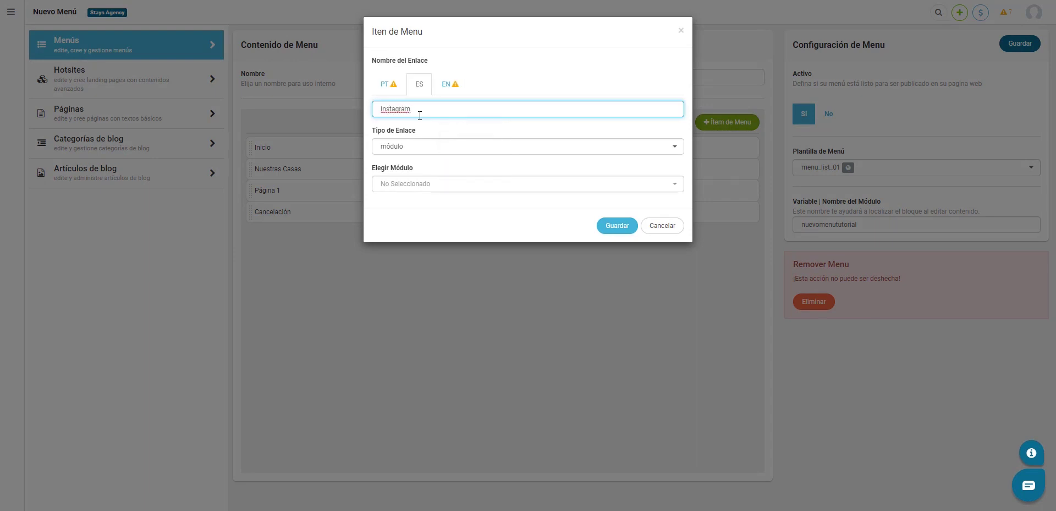
click(413, 147)
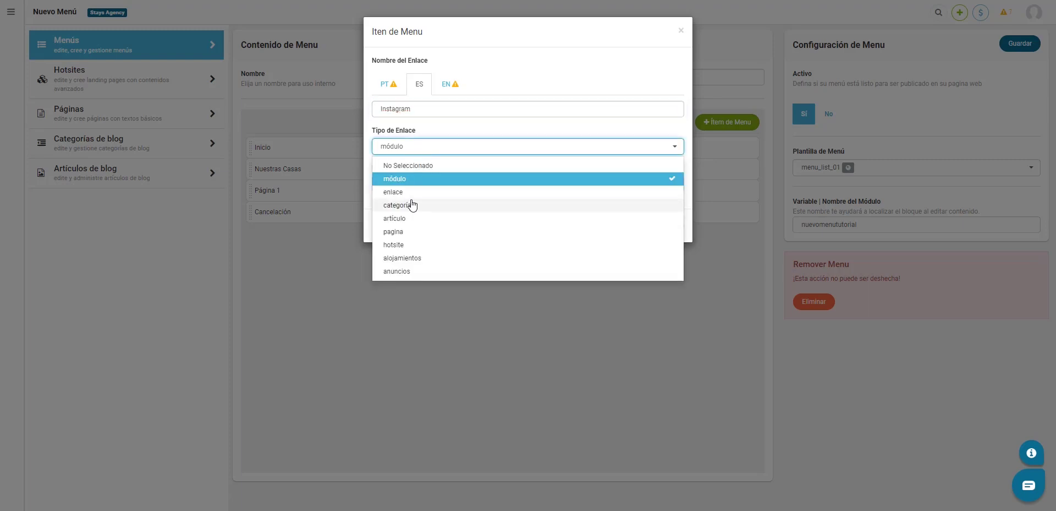
click(415, 192)
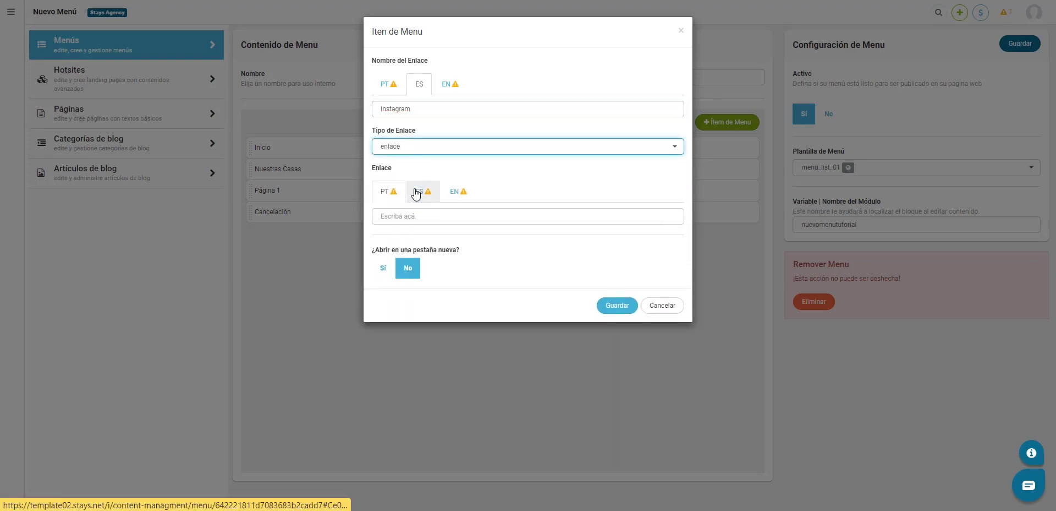
click(415, 192)
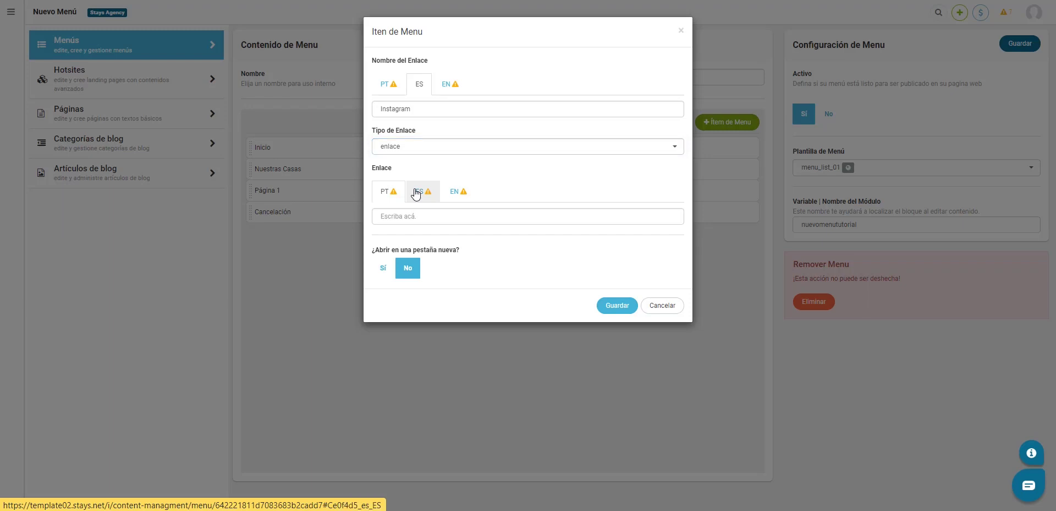
click(436, 217)
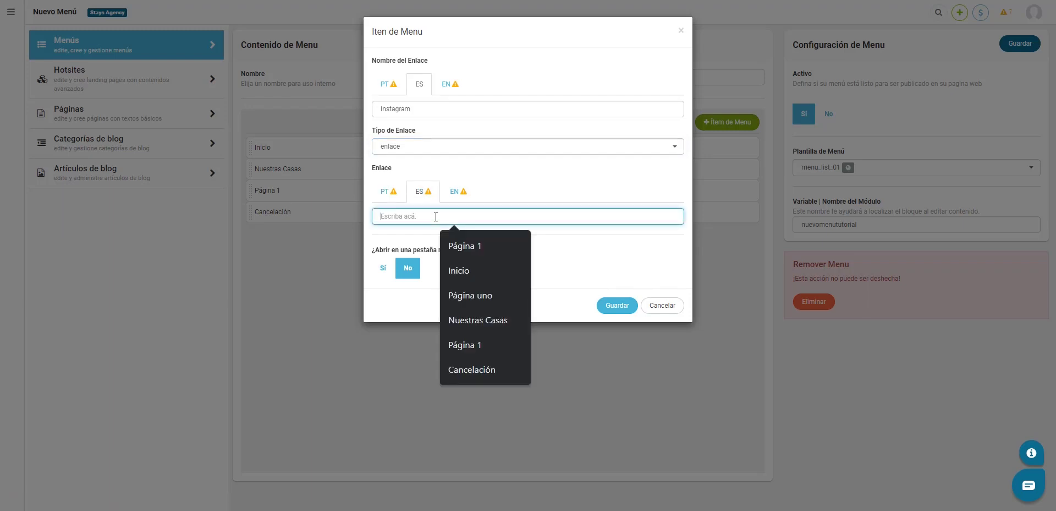
text(#)
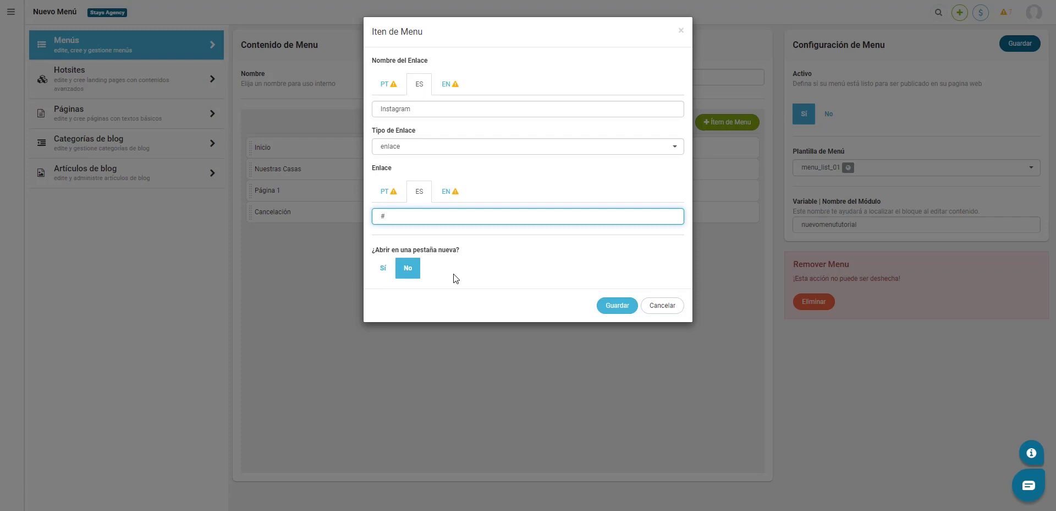
click(384, 270)
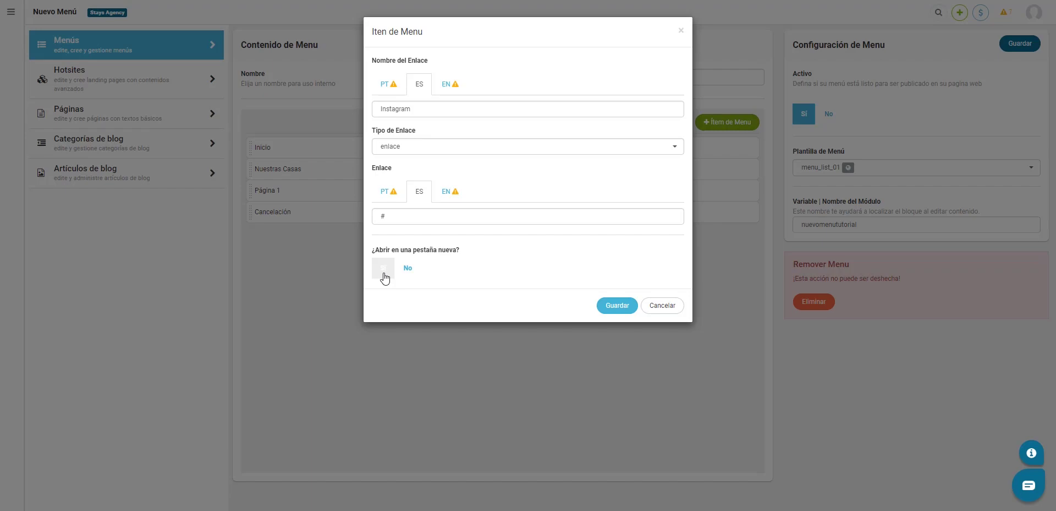
click(617, 308)
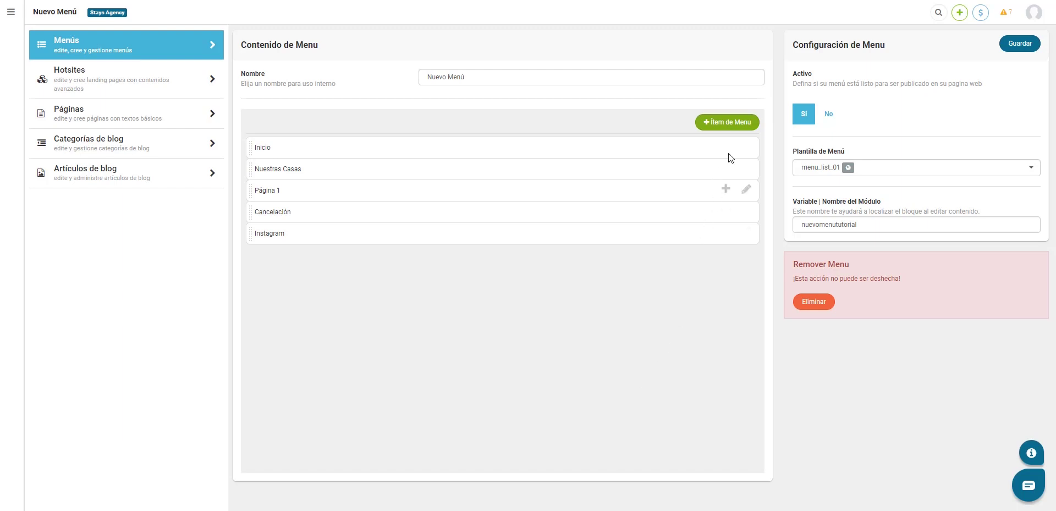
click(751, 121)
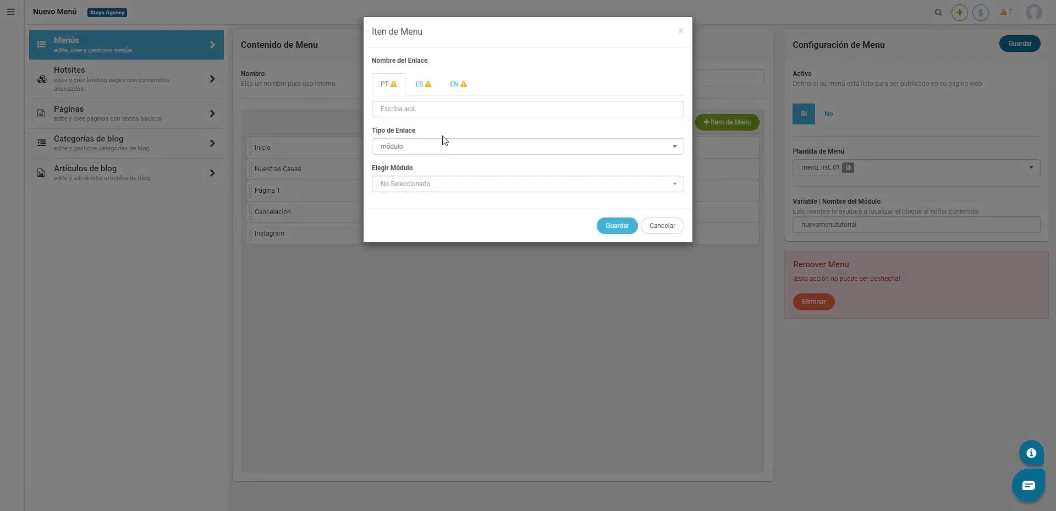
click(424, 89)
click(412, 107)
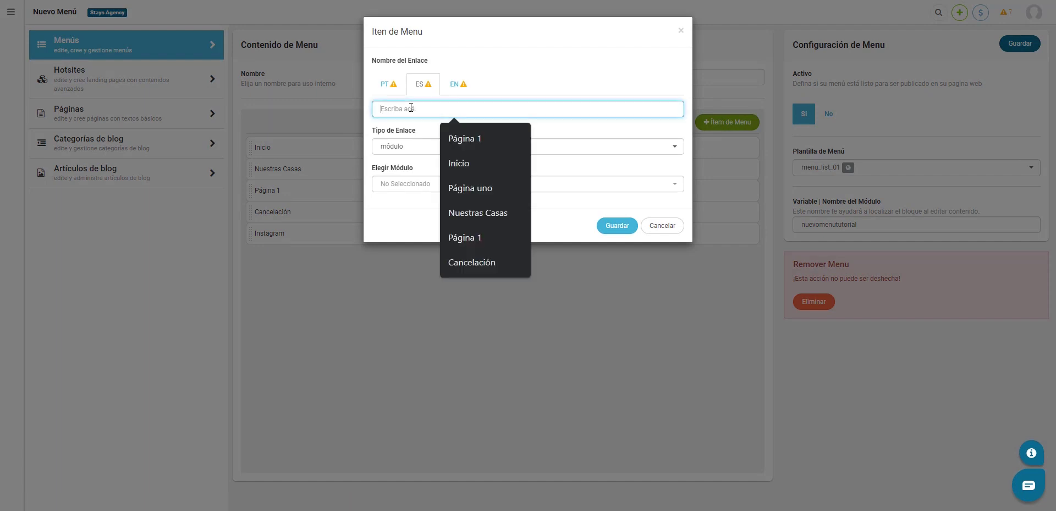
text(ejemplo)
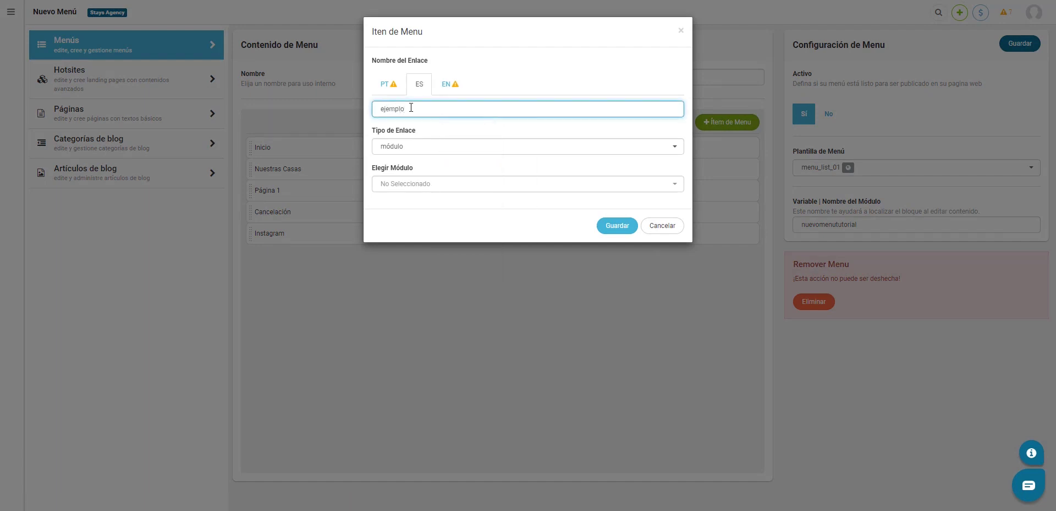
click(399, 146)
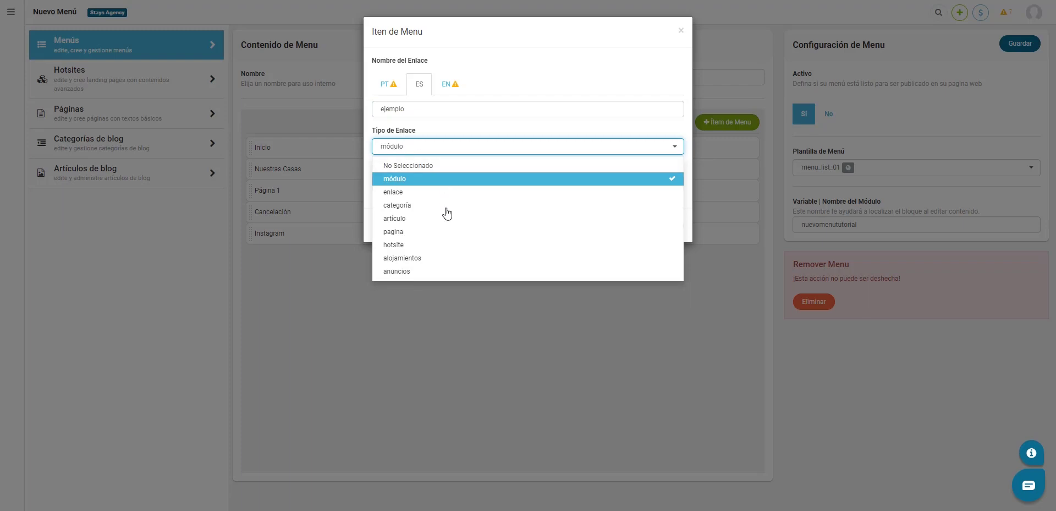
click(418, 258)
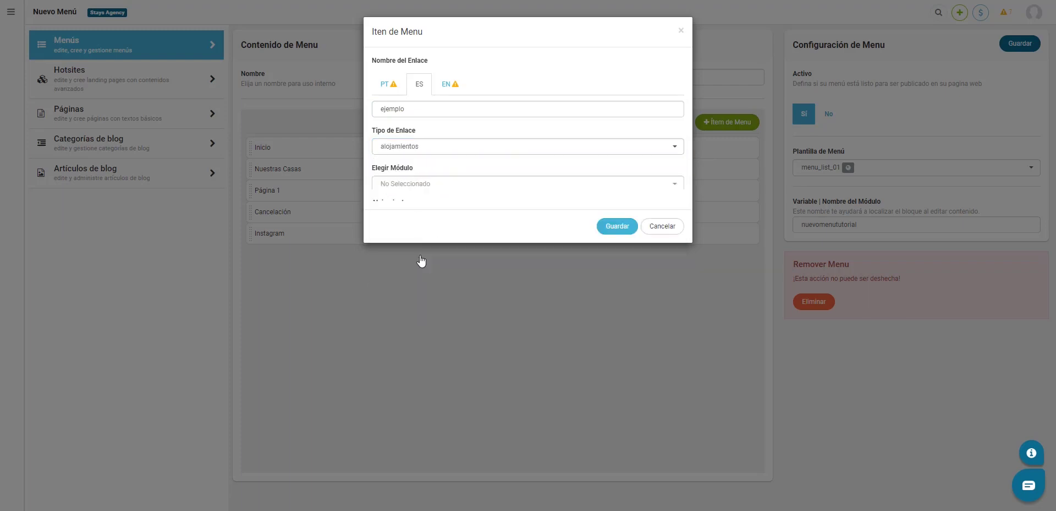
click(468, 185)
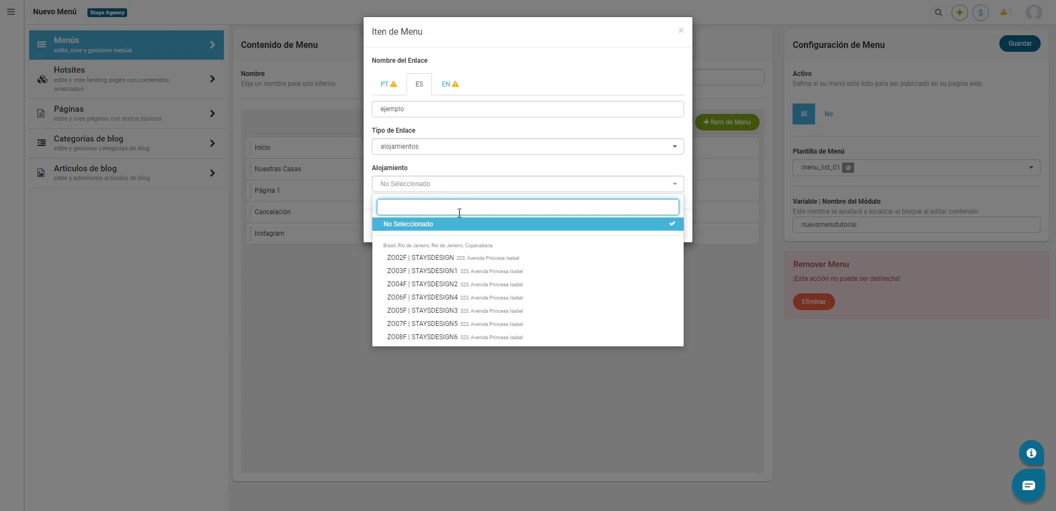
click(431, 258)
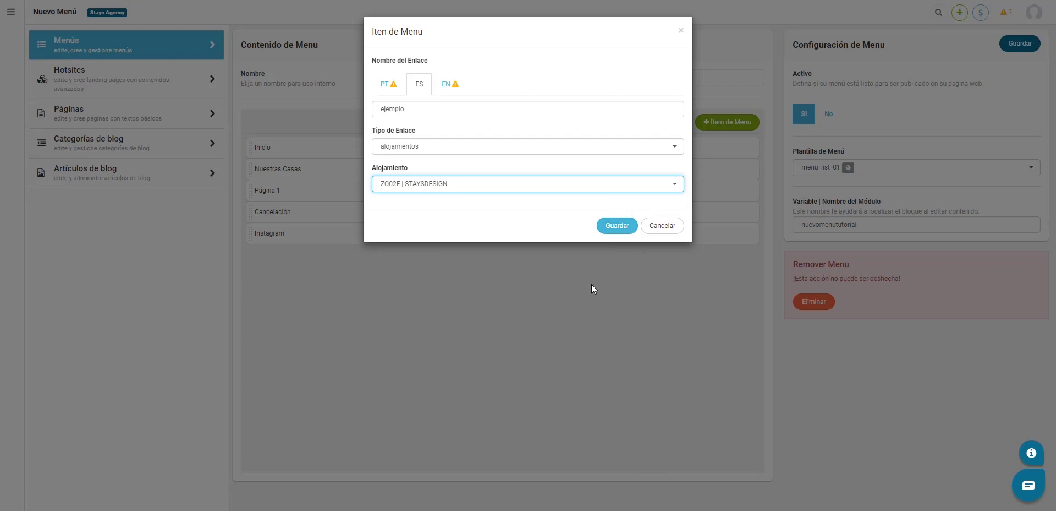
click(656, 230)
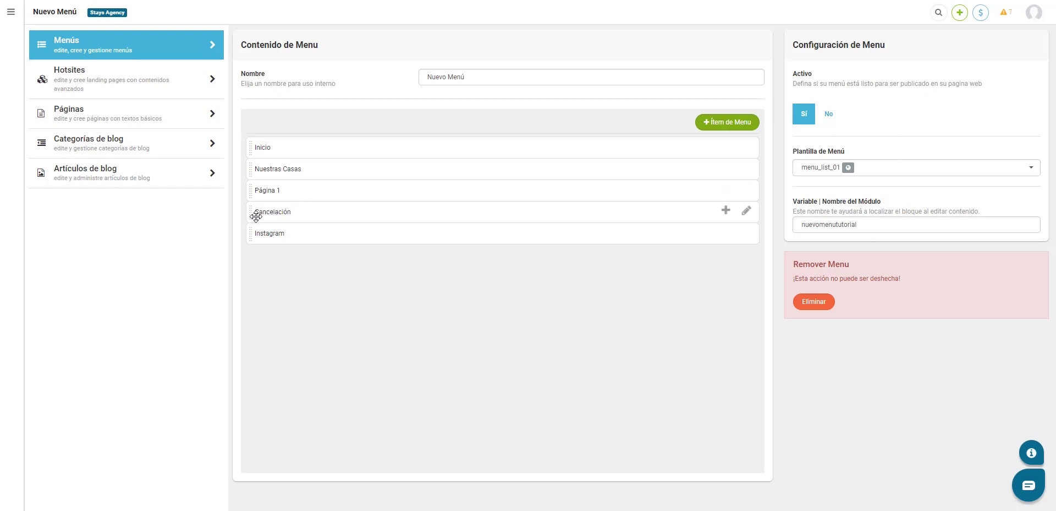
Step: Nest the Cancelación item as a sub-item under Página 1 and save the menu
drag(256, 216, 278, 192)
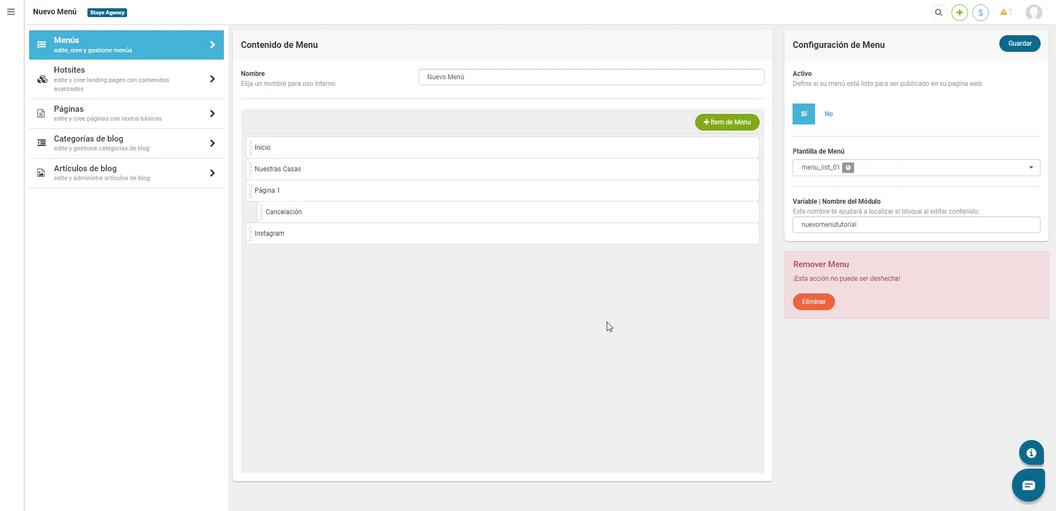
click(1018, 44)
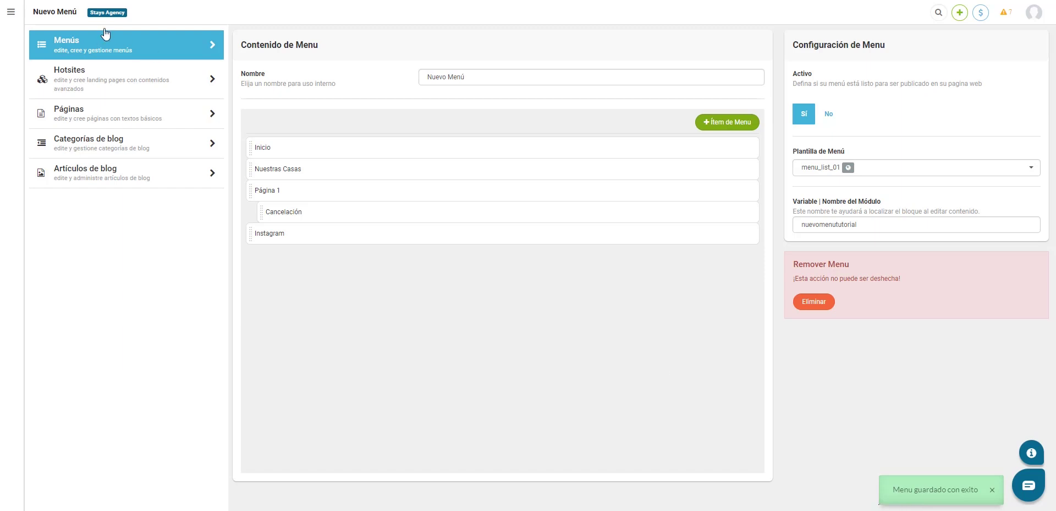
Step: Open the menu settings of the Homepage hotsite's footer for editing
click(155, 74)
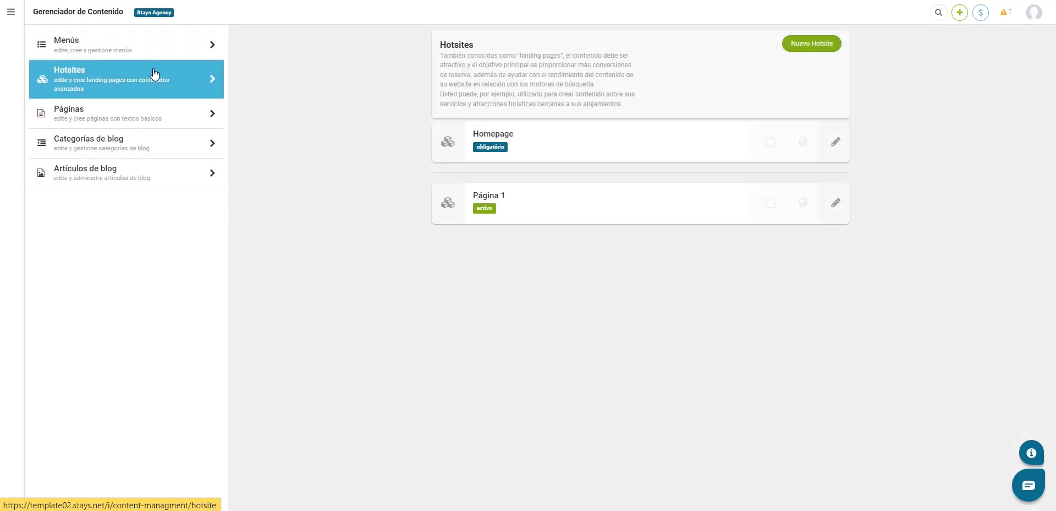
click(836, 142)
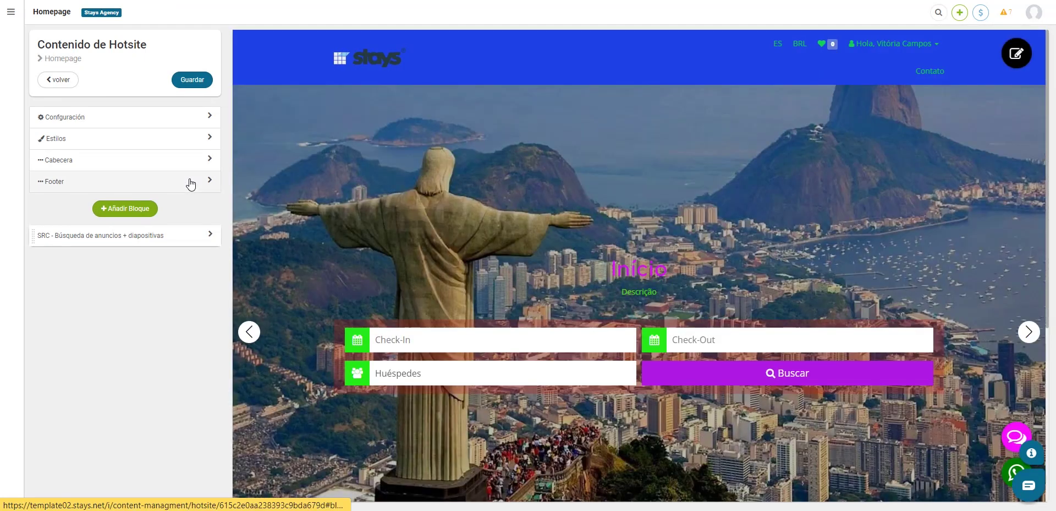
click(190, 181)
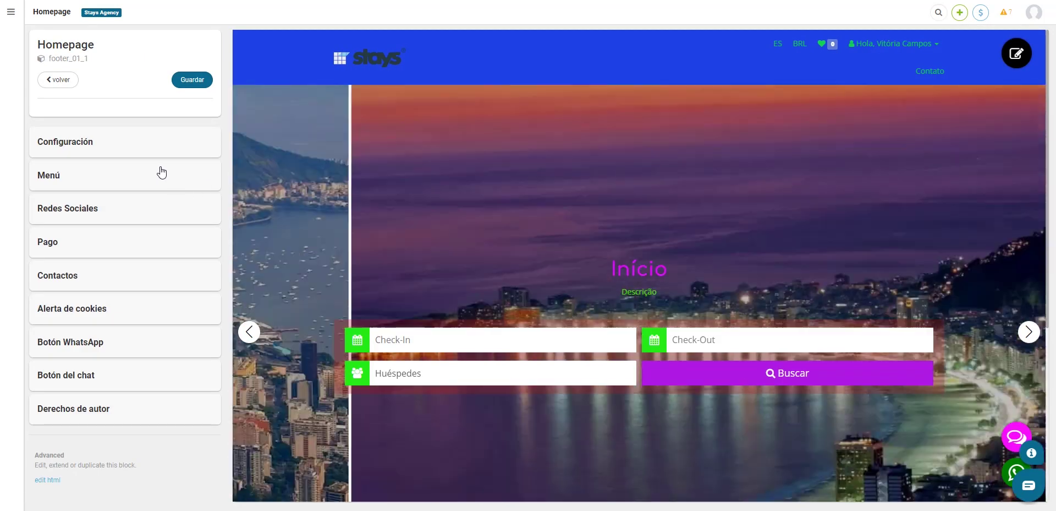
click(162, 173)
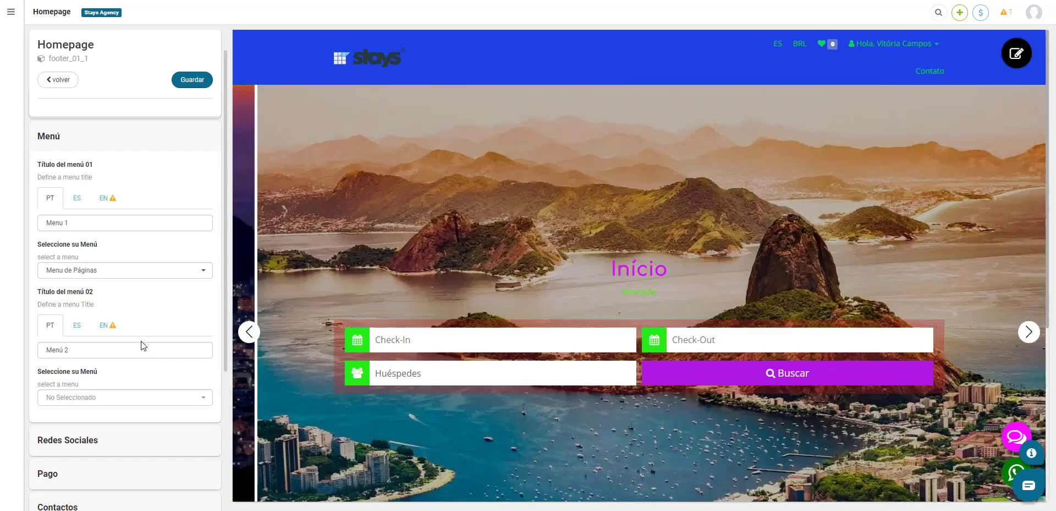
Step: Assign Nuevo Menú as the footer's second menu, save the hotsite and check the footer in the preview
click(87, 350)
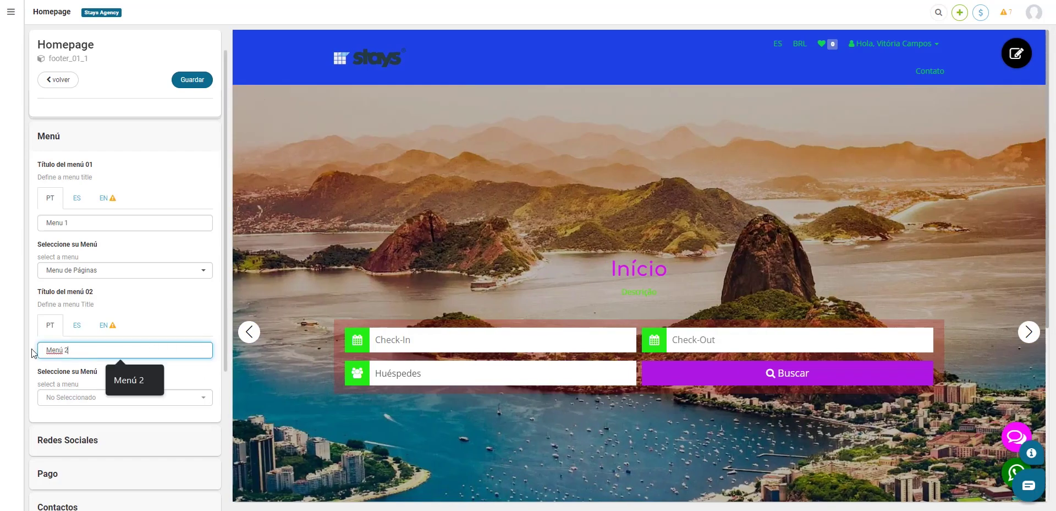
mouse_move(91, 354)
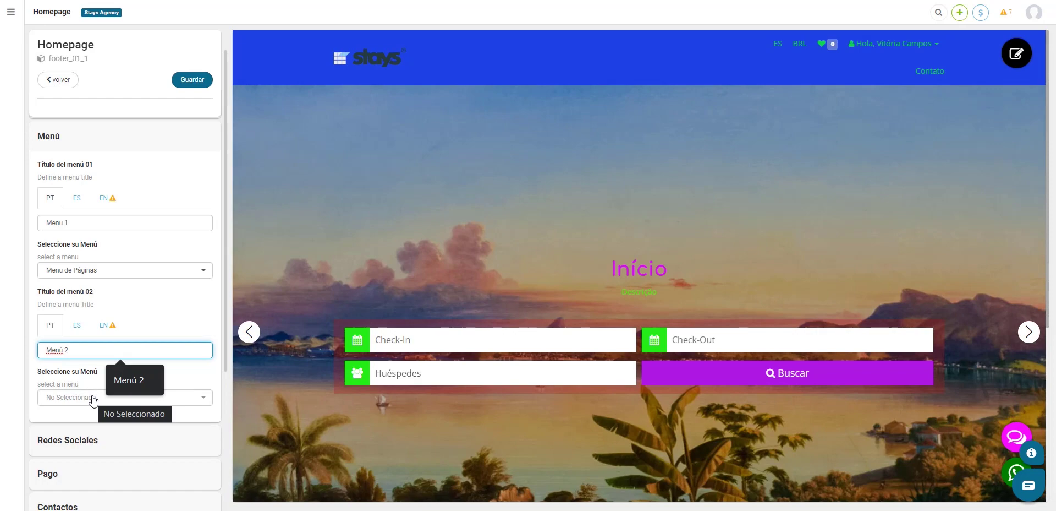
click(93, 397)
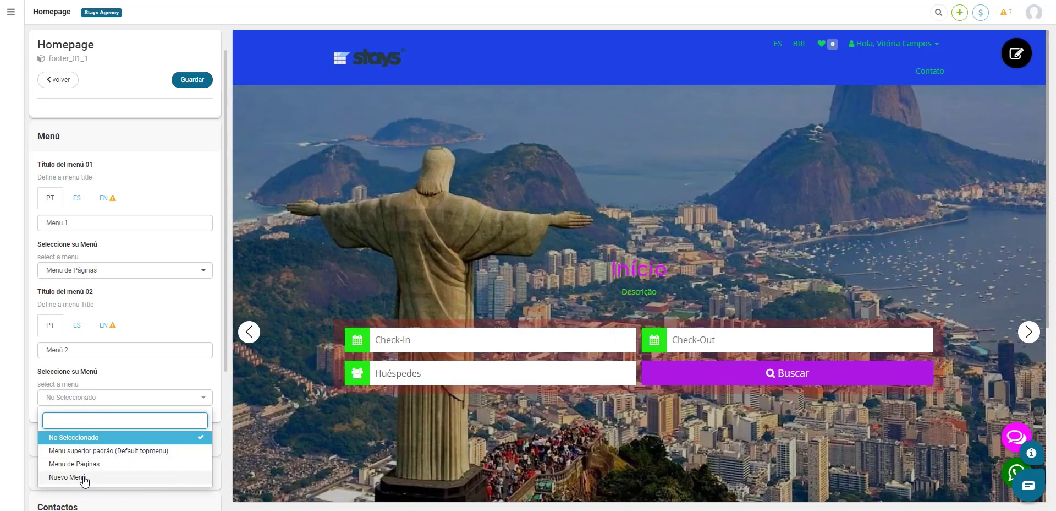
click(83, 477)
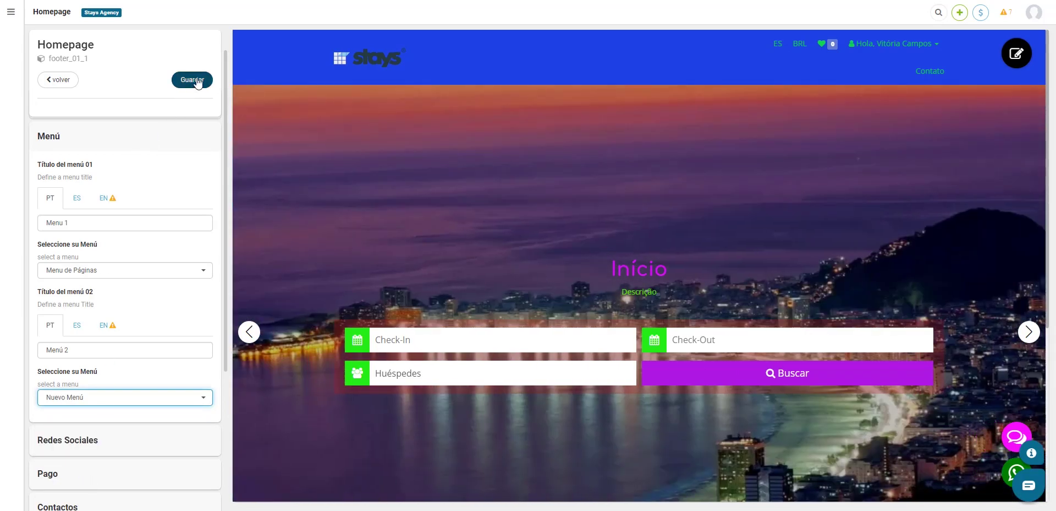
click(197, 80)
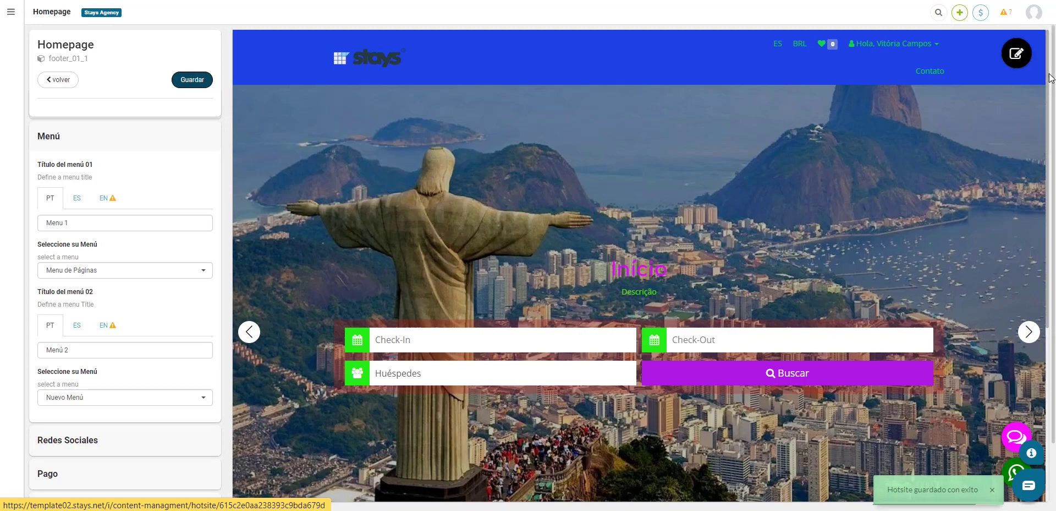
scroll(1051, 124, down, 1)
drag(1050, 124, 1053, 264)
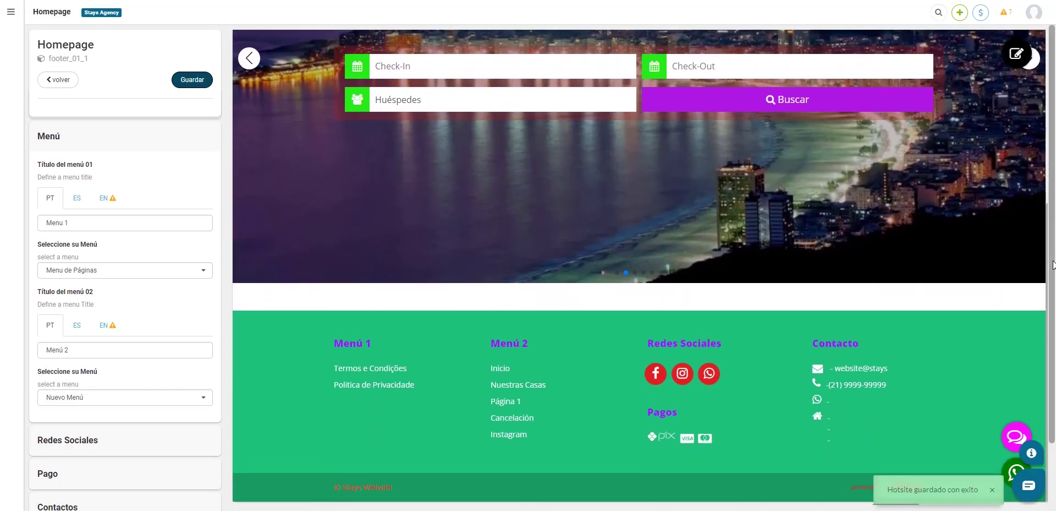